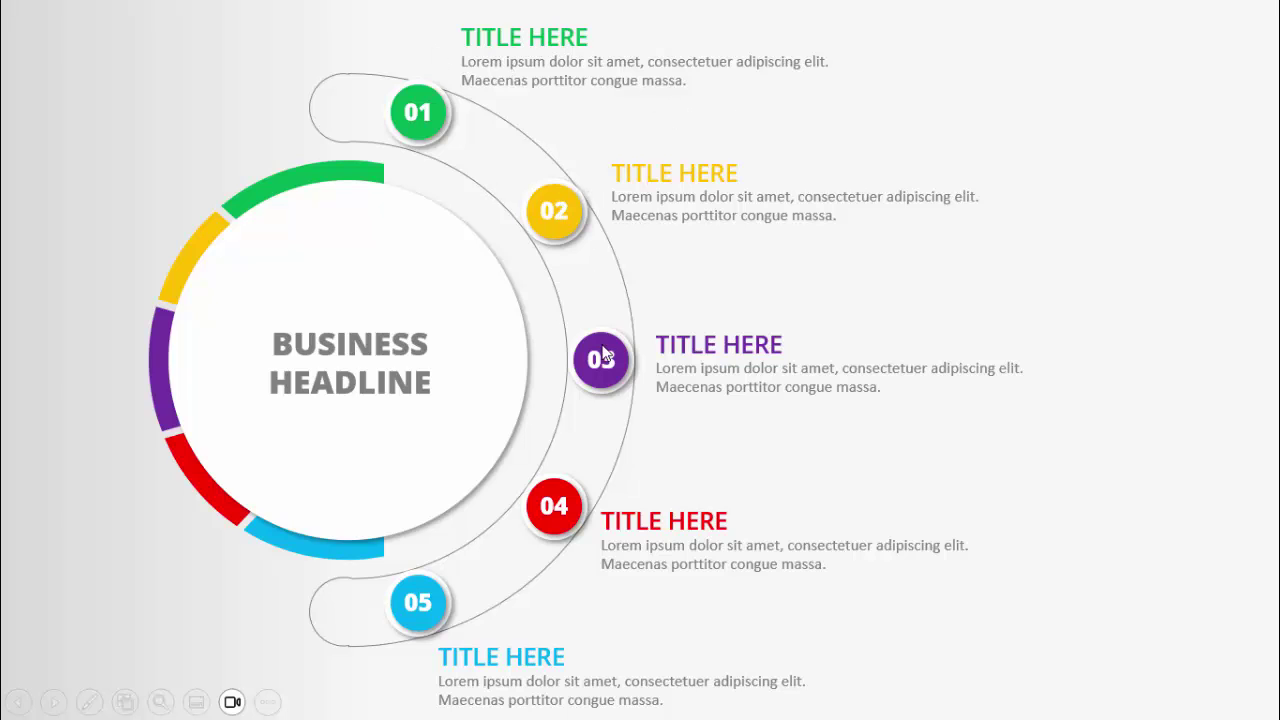
Advance past the finished infographic preview to the blank gradient slide 3
click(1072, 446)
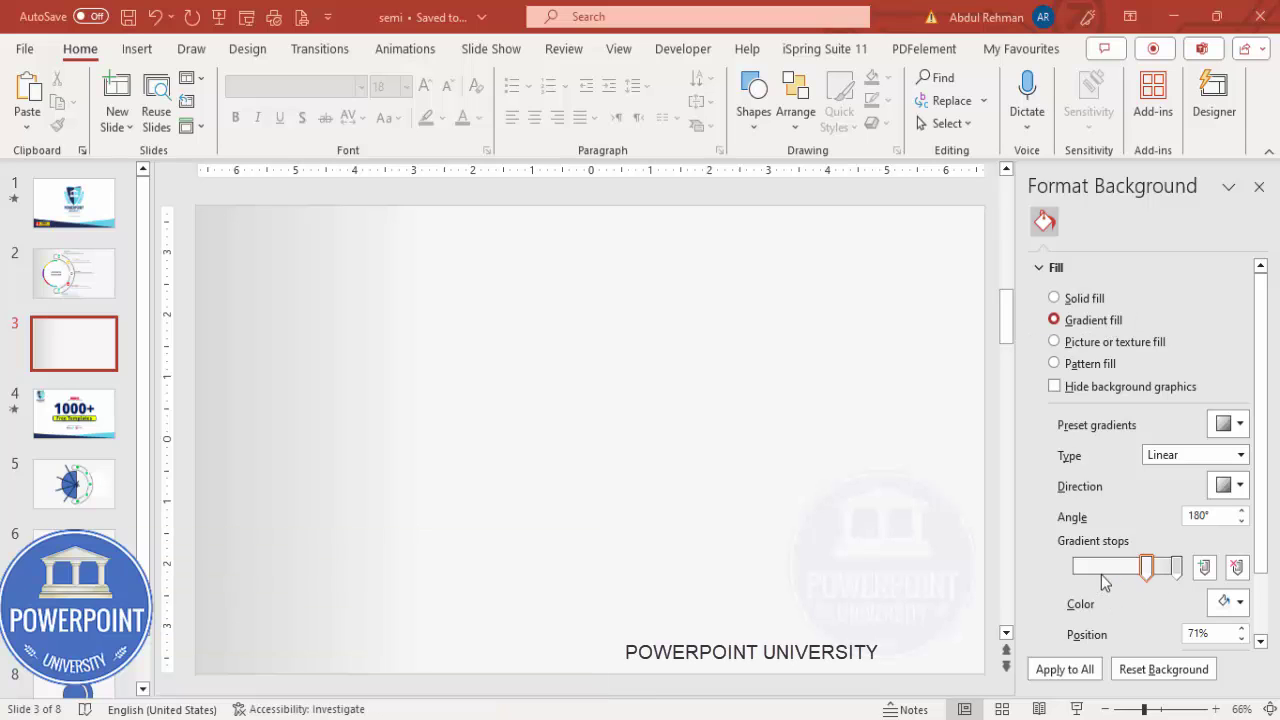
Move the background gradient's second stop to the 100% position
drag(1146, 569, 1176, 570)
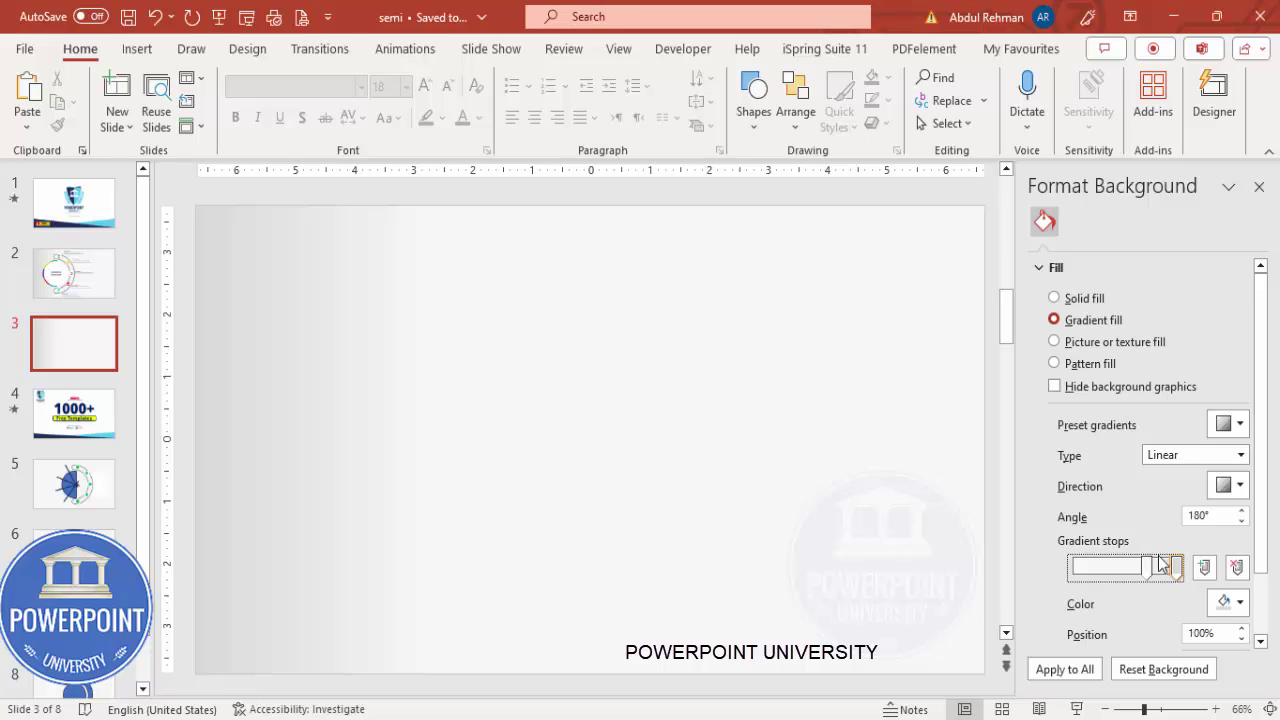
click(1240, 488)
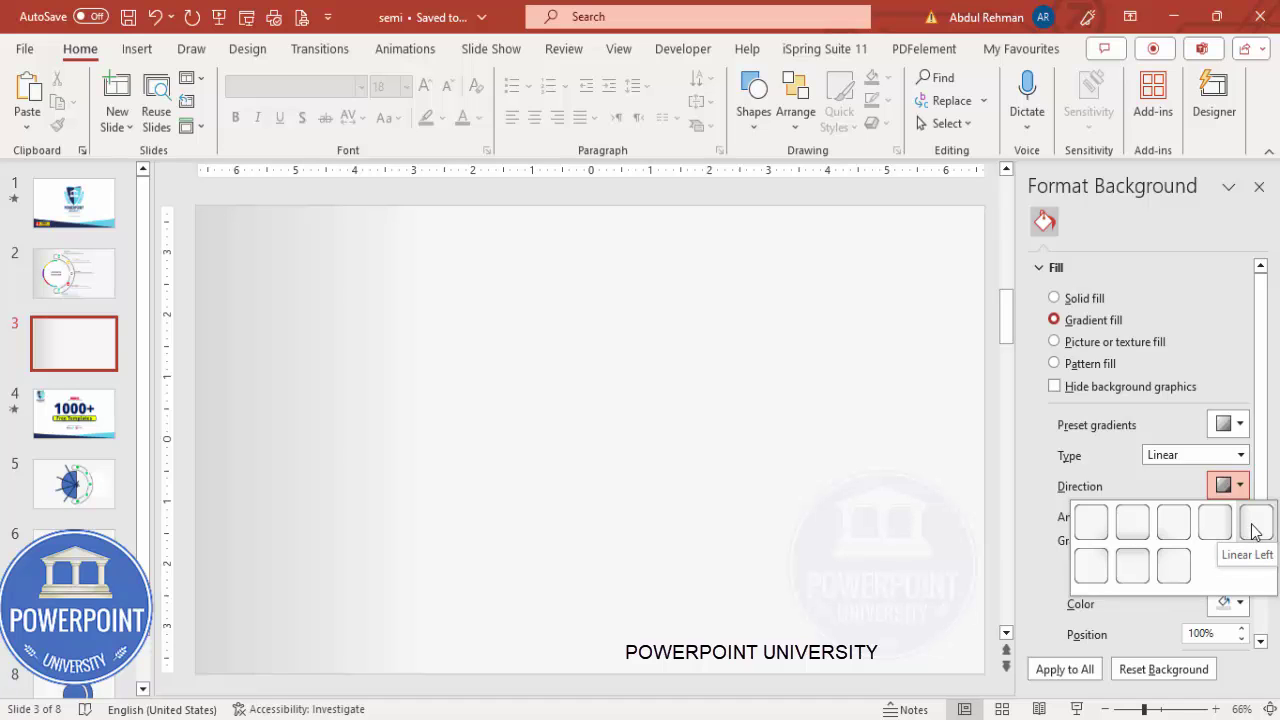
click(817, 380)
Turn on the slide's centre guide lines
click(613, 48)
click(381, 124)
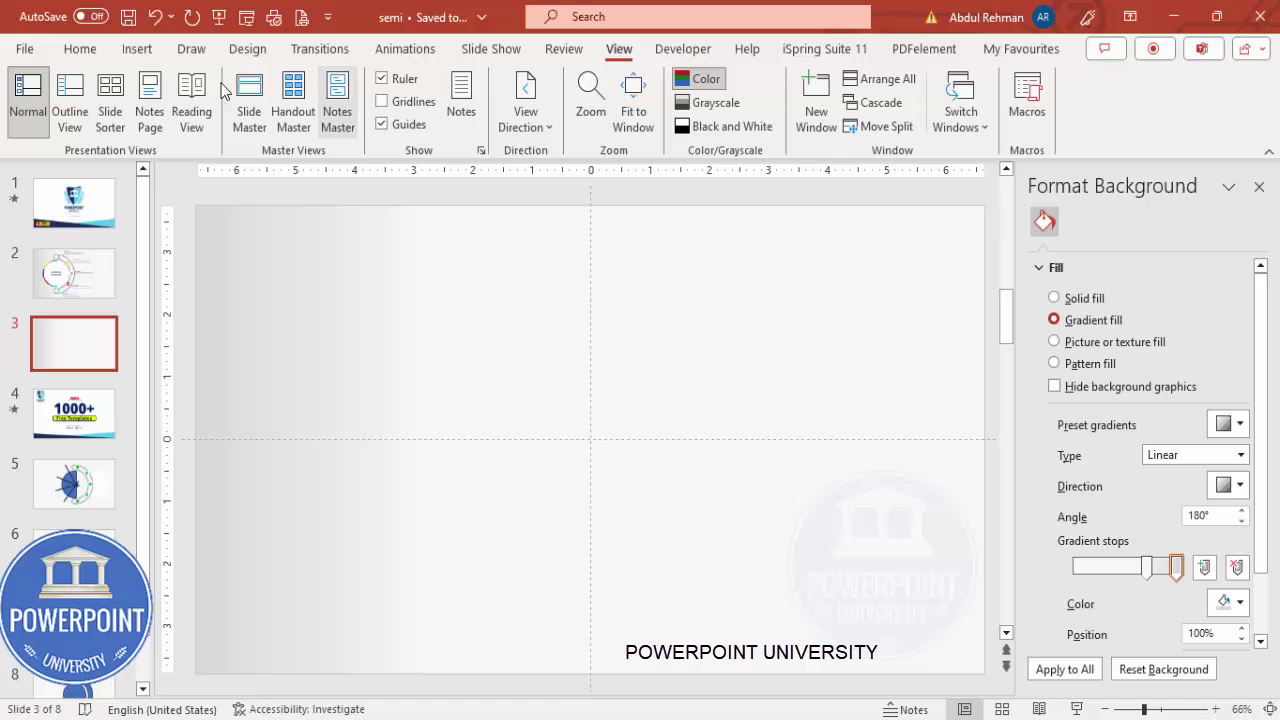
click(137, 48)
click(398, 112)
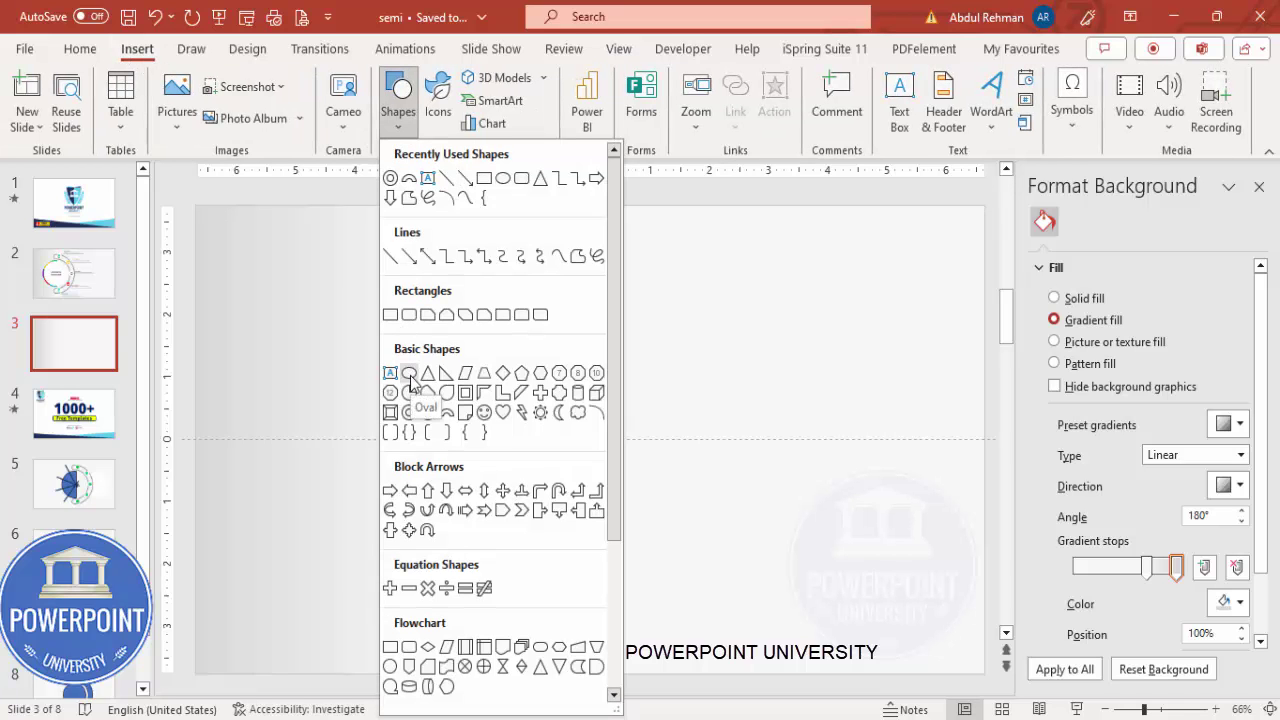
Draw a blue circle and centre it horizontally and vertically on the slide
click(410, 374)
drag(517, 335, 710, 566)
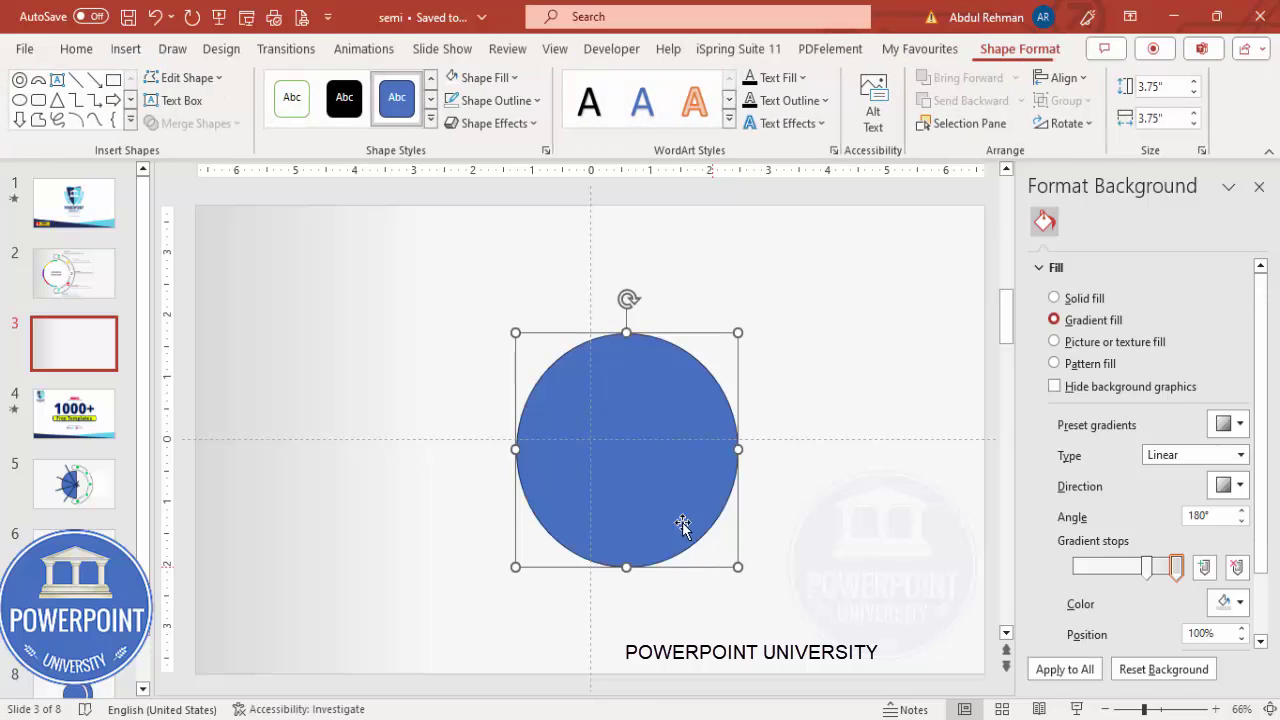
click(1064, 78)
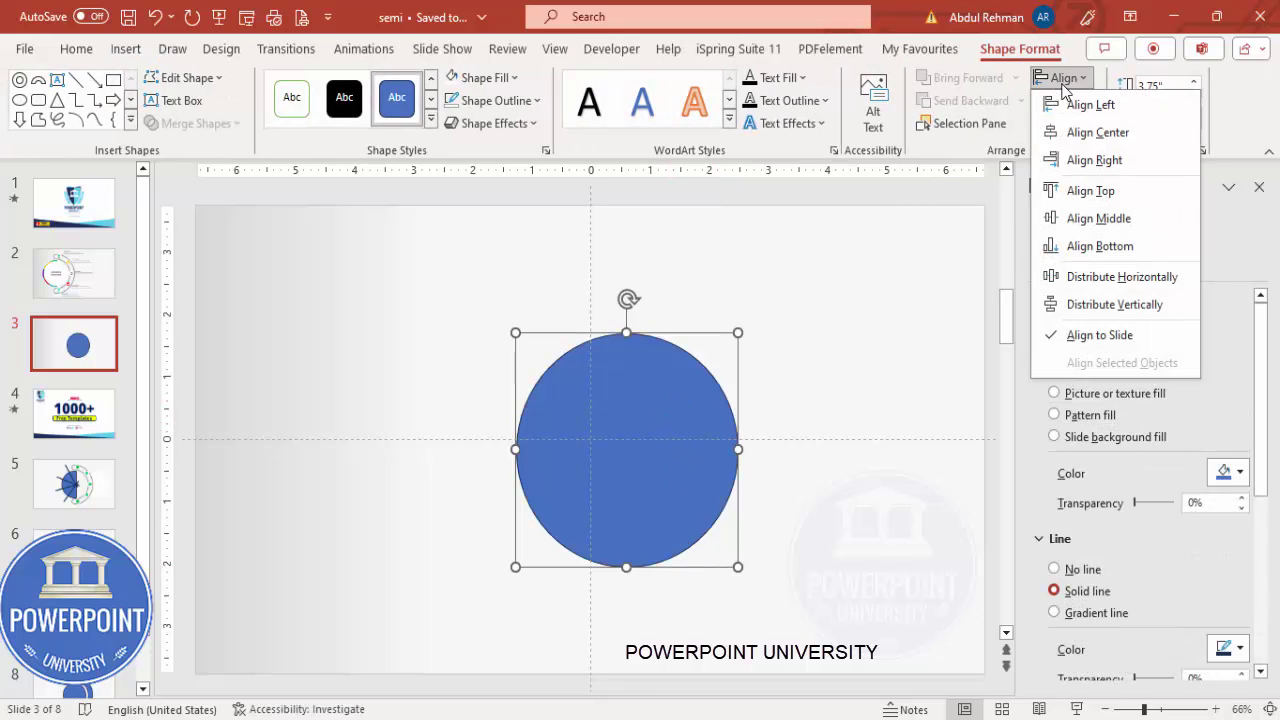
click(1086, 131)
click(1074, 80)
click(1112, 217)
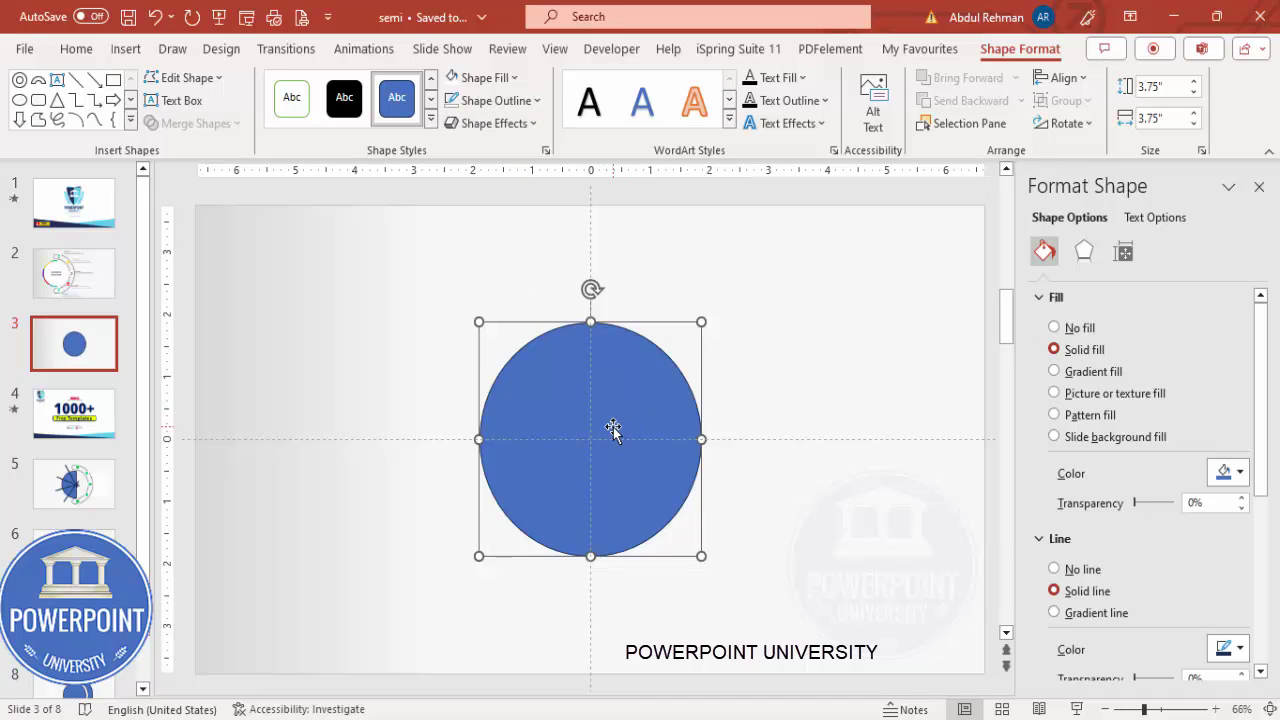
Duplicate the circle with Ctrl+D, fill it Light Green, and centre it
key(ctrl+d)
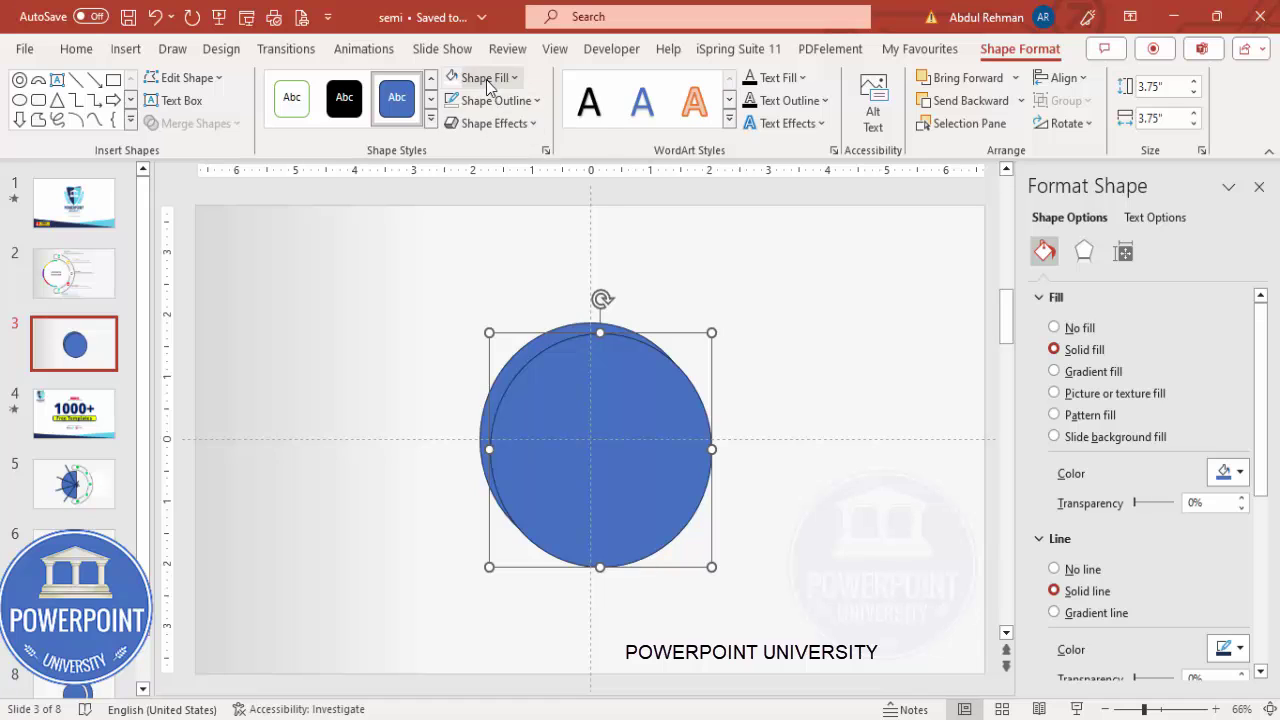
click(488, 79)
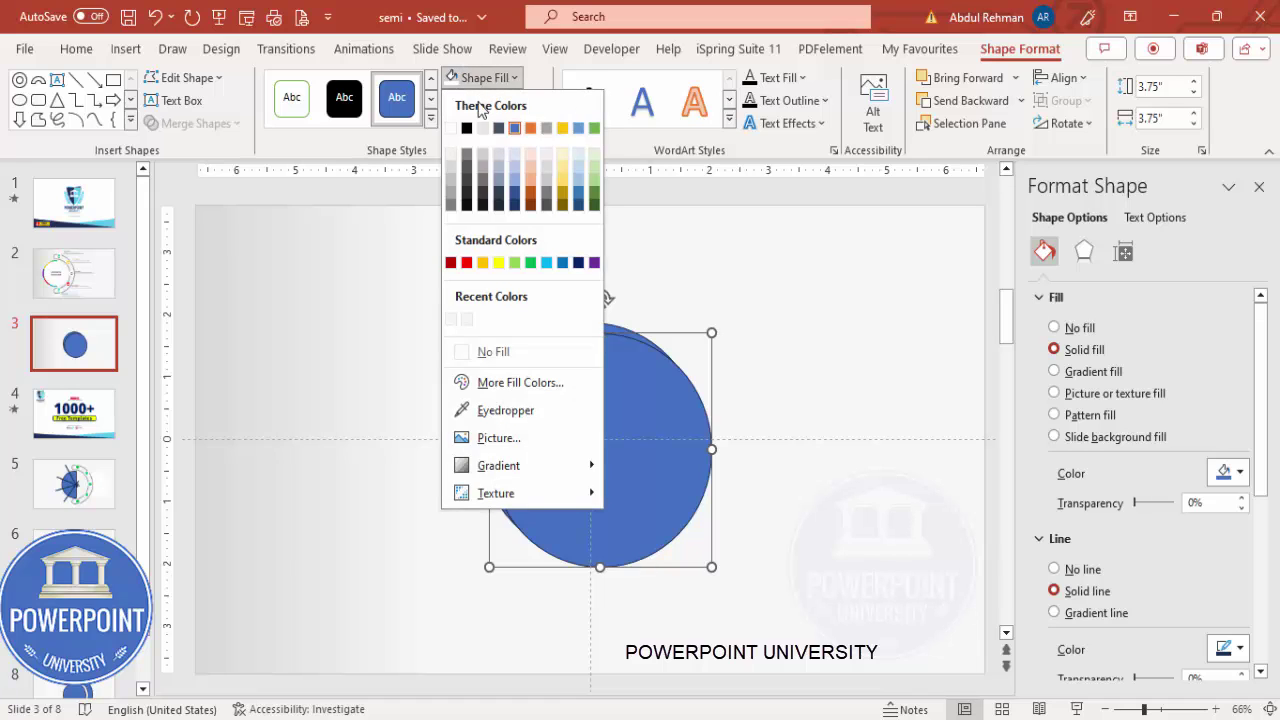
click(514, 262)
click(1072, 84)
click(1100, 132)
click(1063, 79)
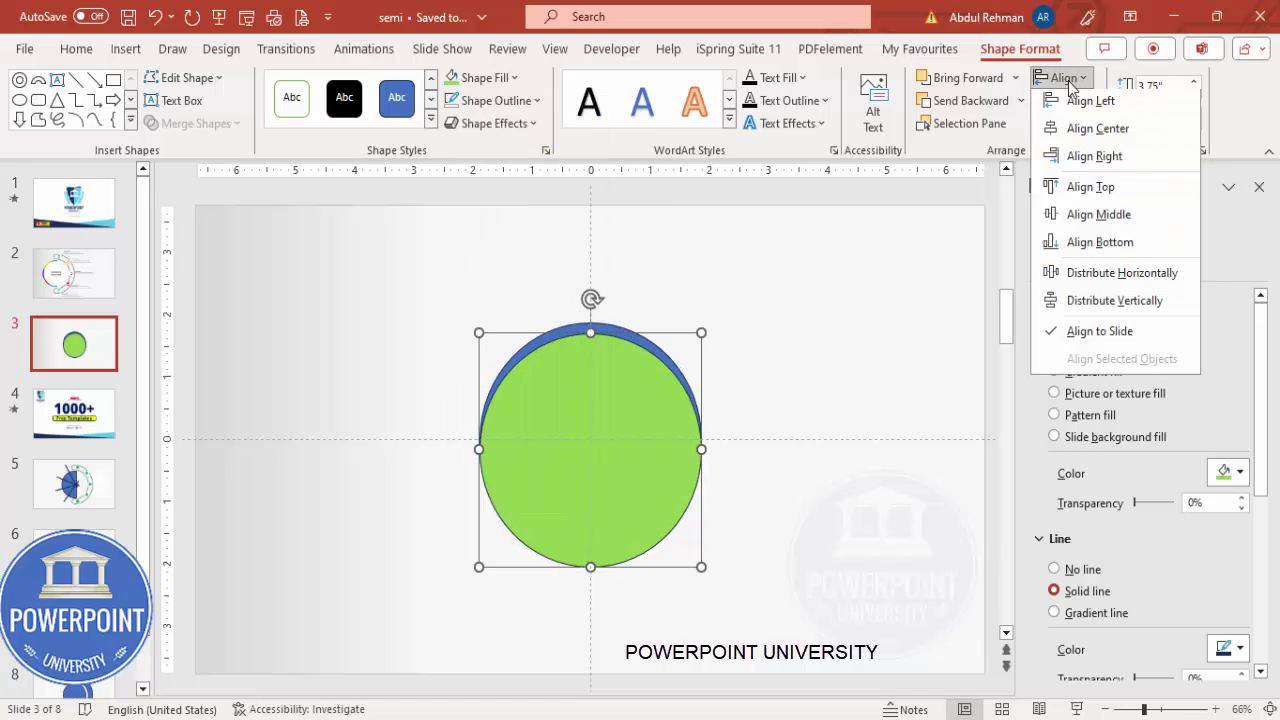
click(1110, 218)
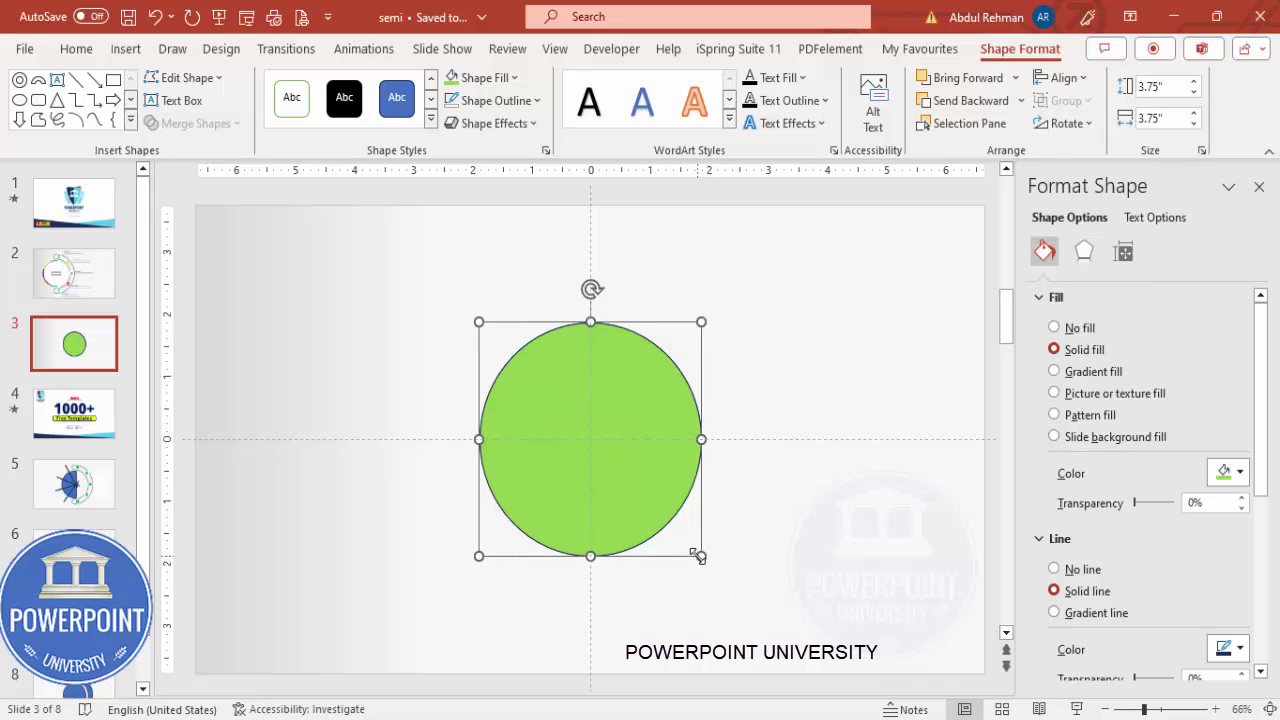
Enlarge the green circle to 4.16 inches and send it behind the blue one
drag(701, 555, 712, 556)
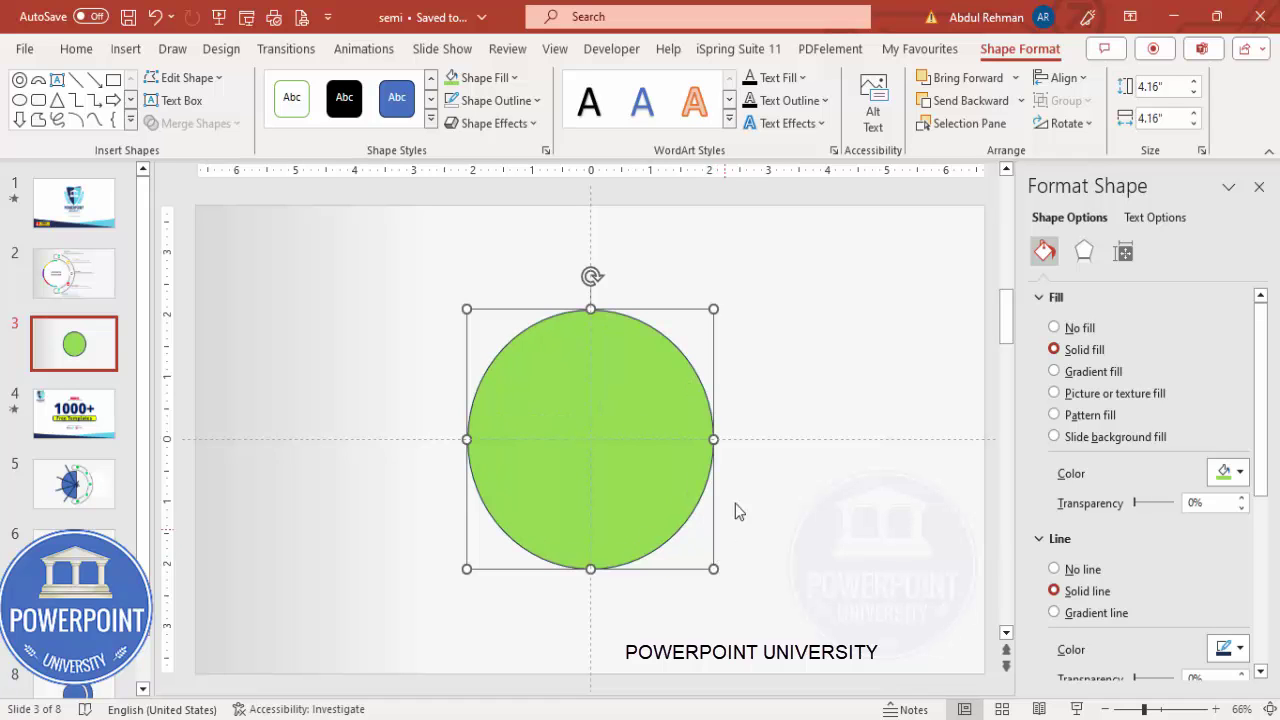
click(1021, 101)
click(925, 154)
click(760, 295)
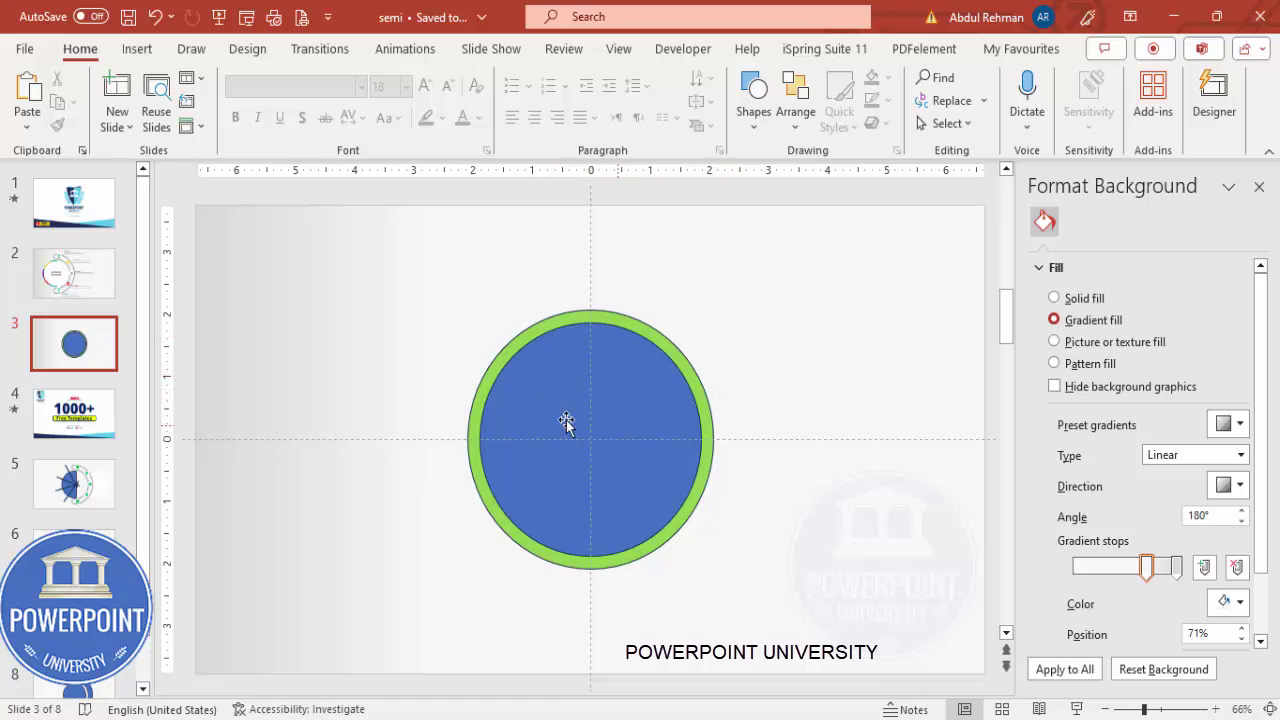
Copy the blue circle to the lower right and cover the circles' right half with a rectangle
click(620, 368)
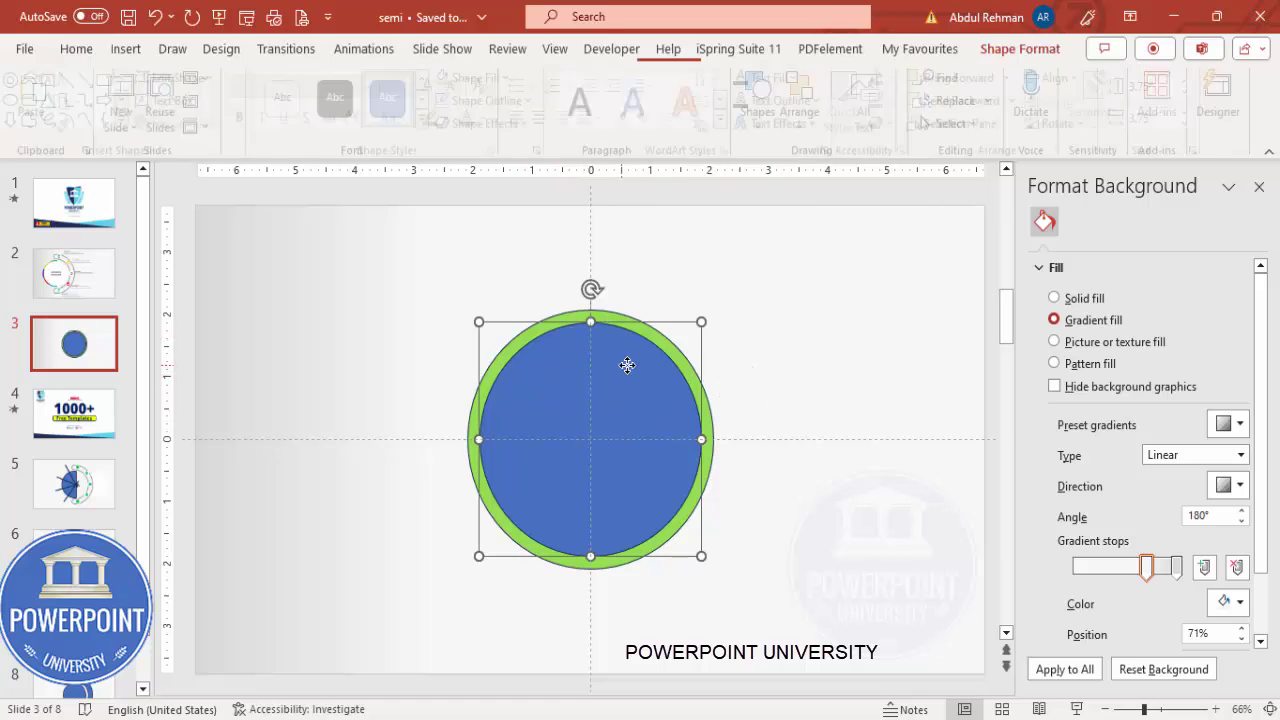
drag(640, 372, 880, 519)
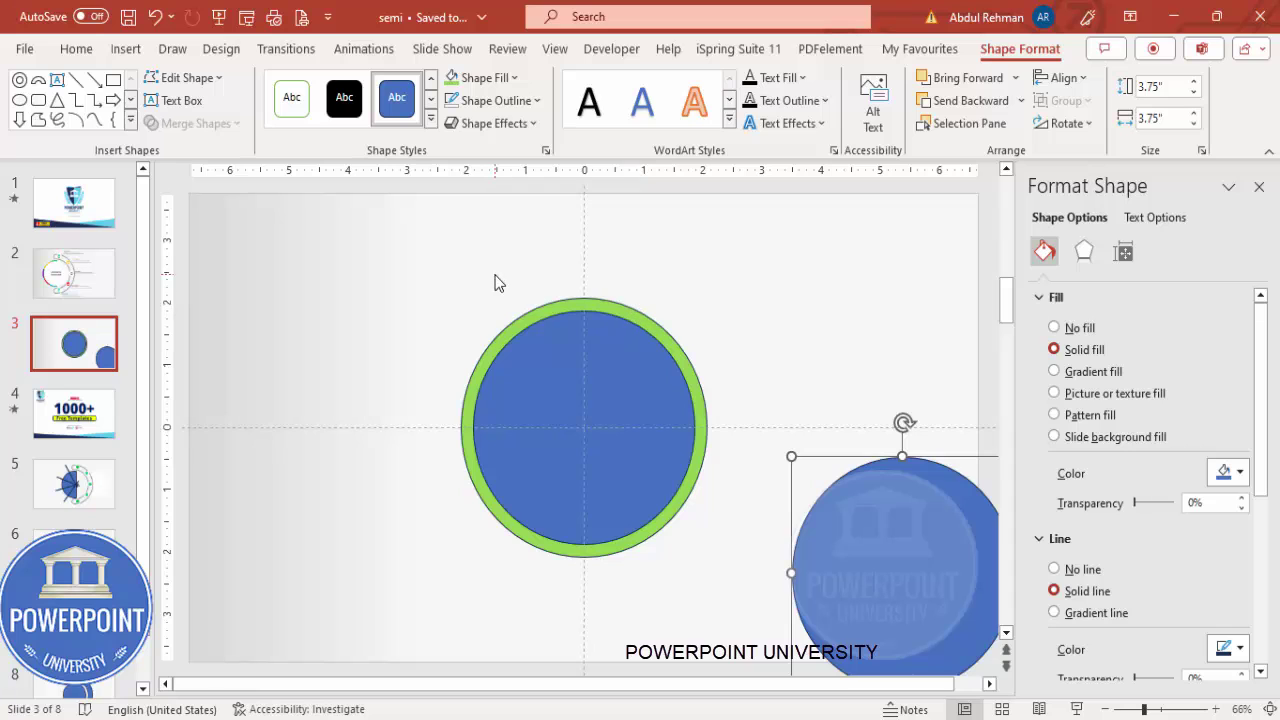
click(126, 49)
click(401, 125)
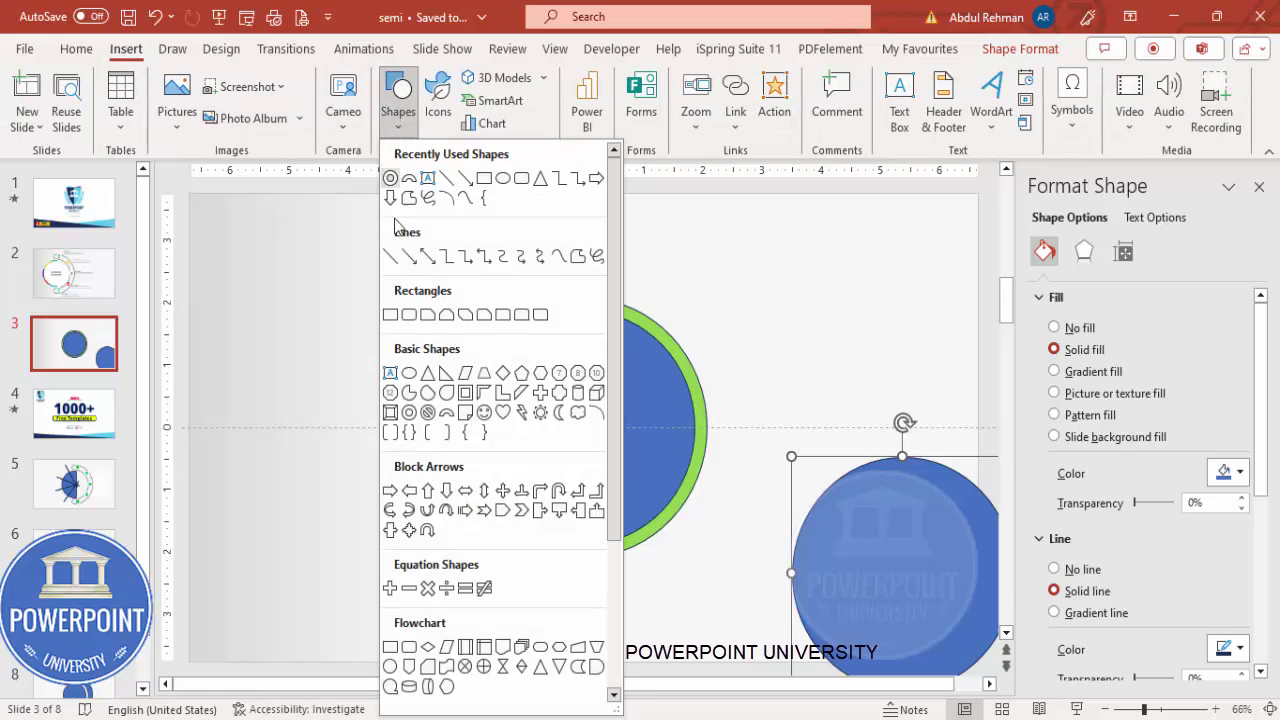
click(390, 314)
mouse_move(625, 257)
mouse_down()
mouse_move(666, 431)
mouse_move(766, 634)
mouse_move(784, 644)
mouse_up()
drag(703, 343, 686, 334)
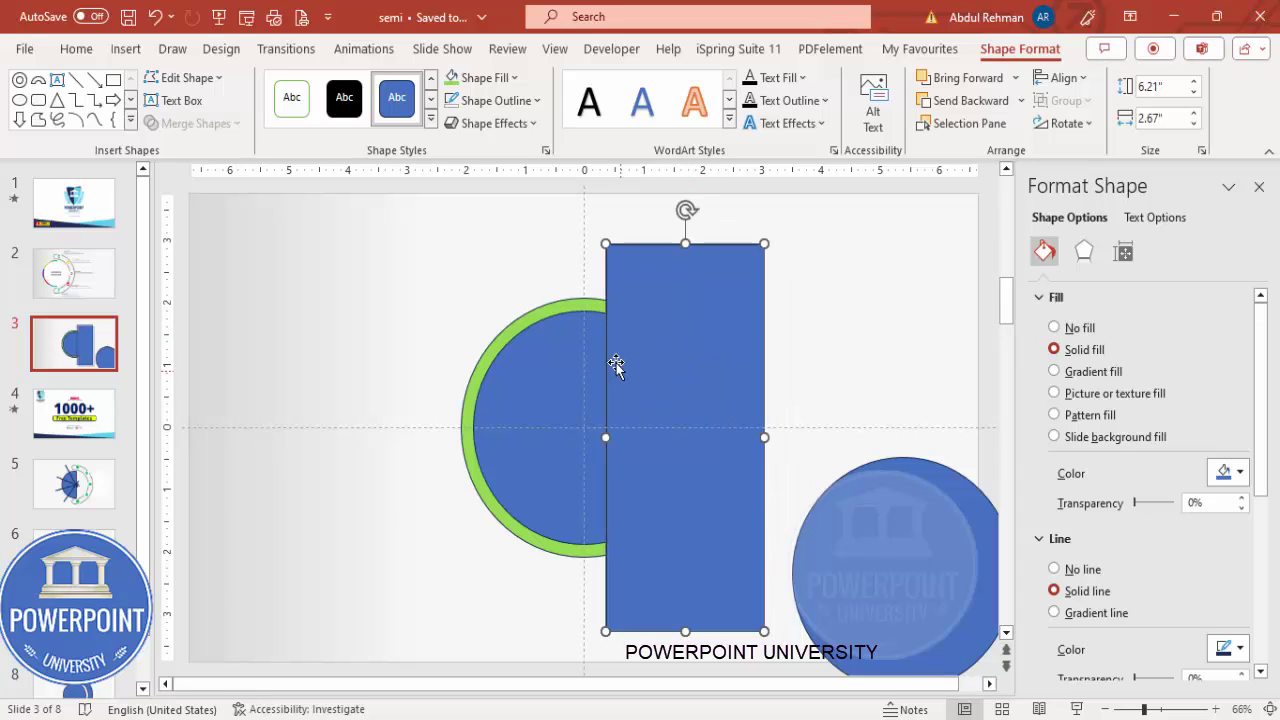
Subtract the rectangle from the green circle and move the blue circle off to the upper right
click(560, 308)
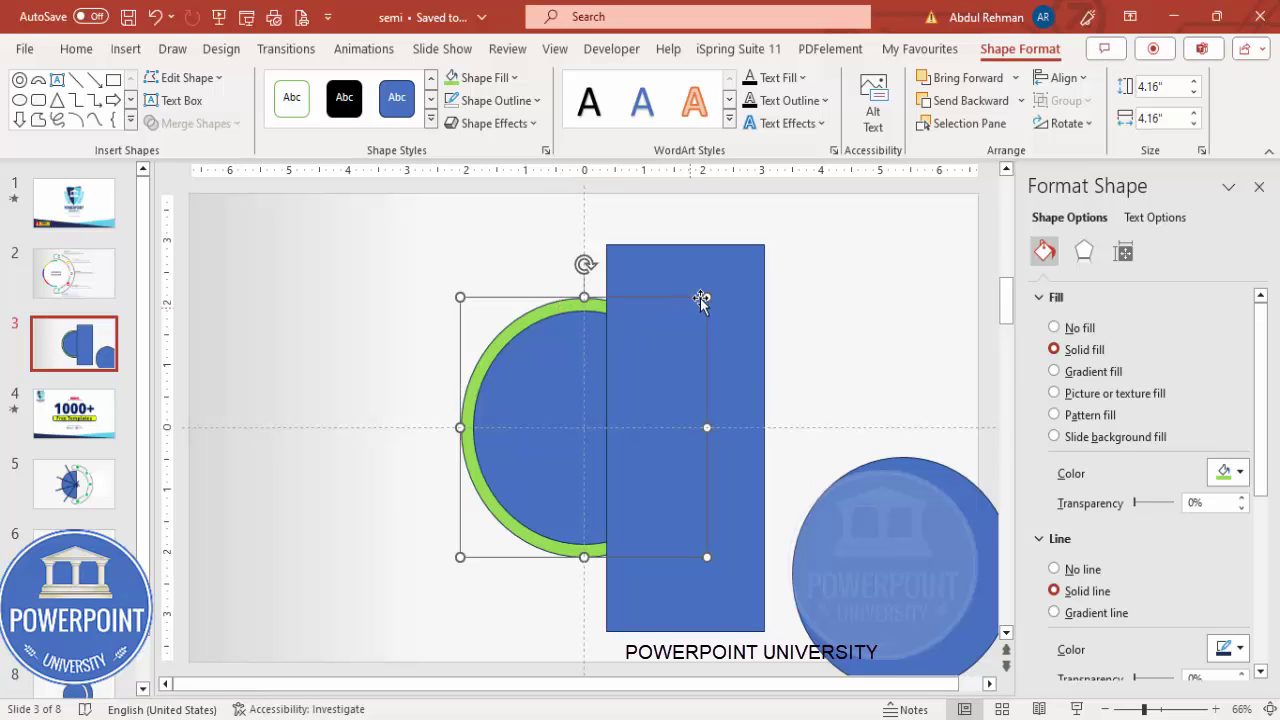
shift+click(702, 274)
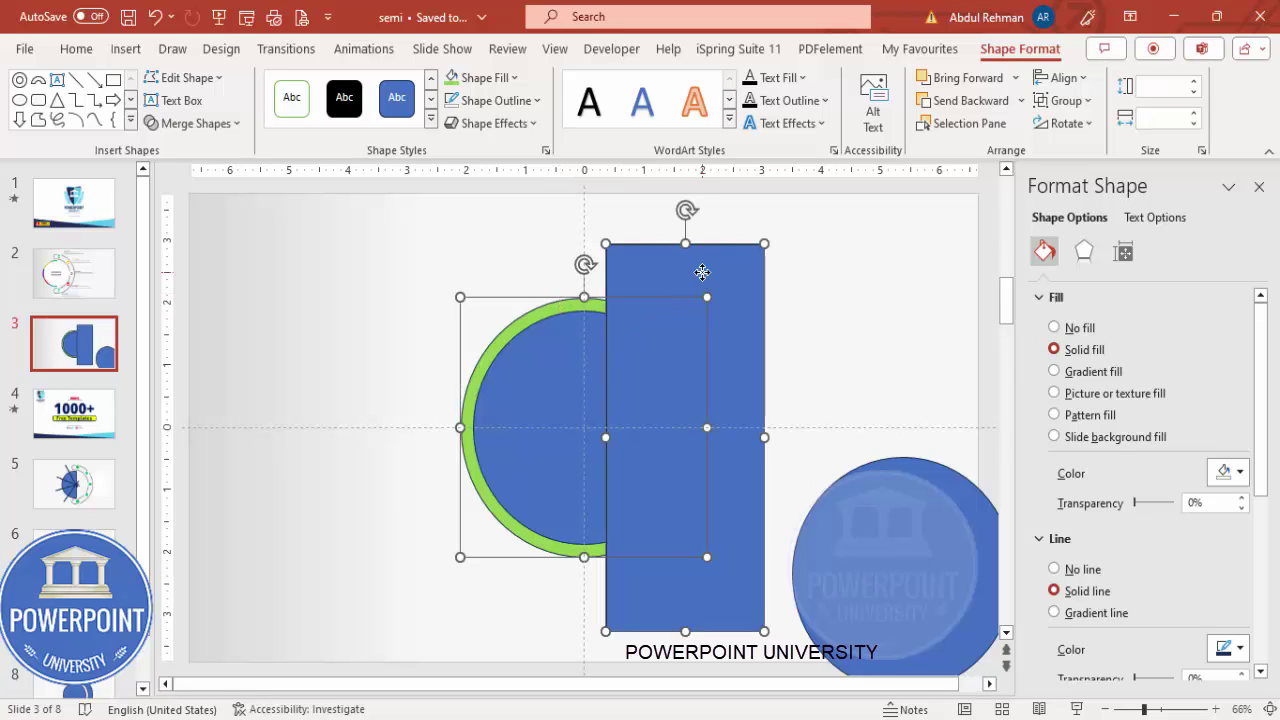
click(155, 123)
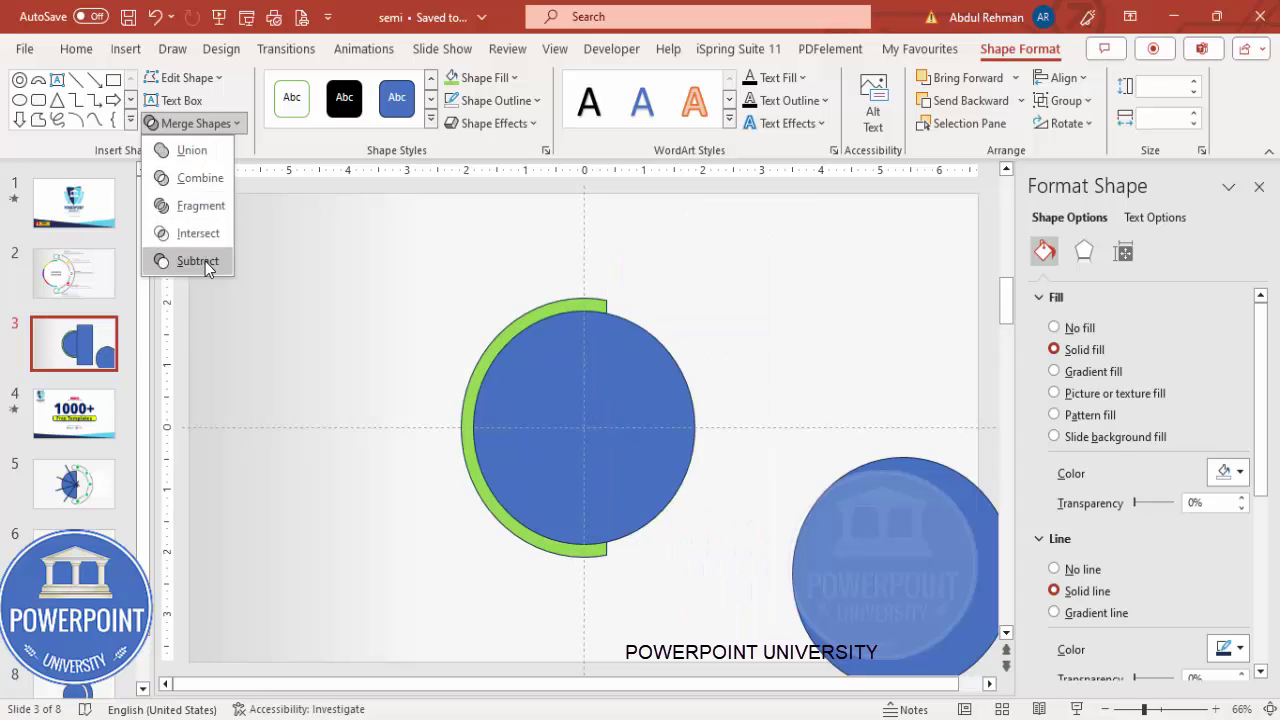
click(197, 261)
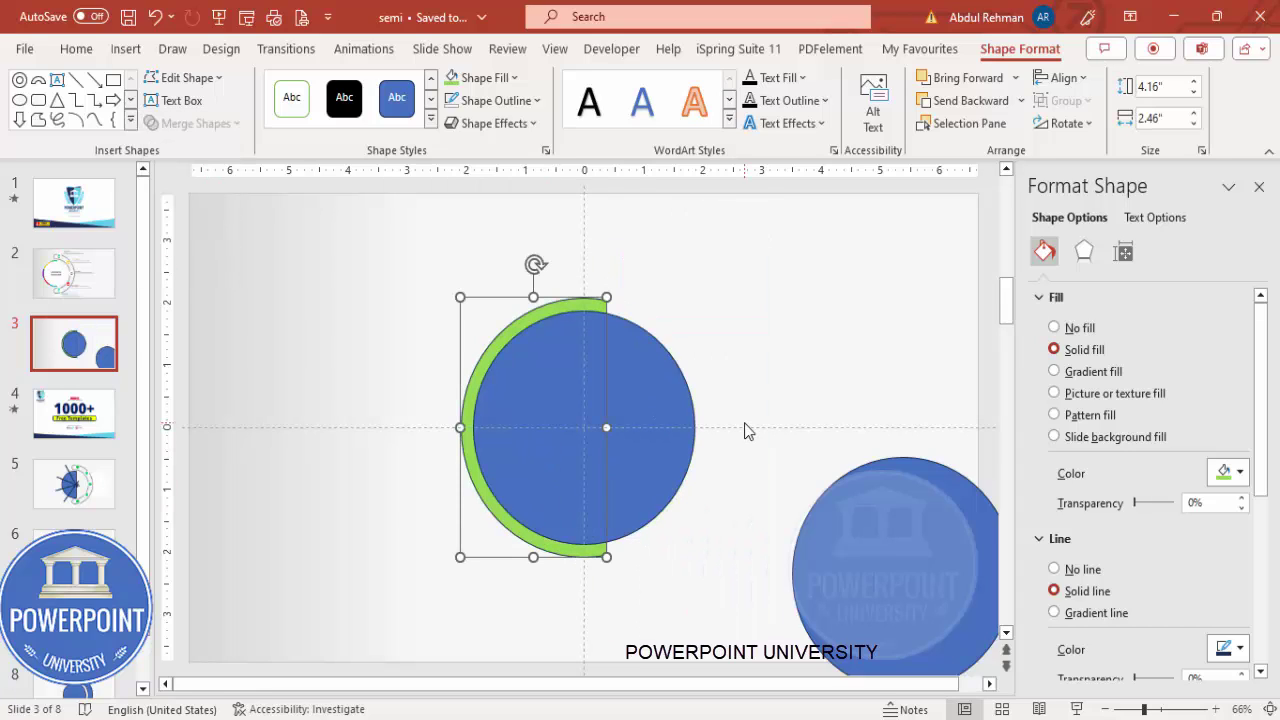
click(685, 355)
click(559, 373)
drag(594, 374, 845, 310)
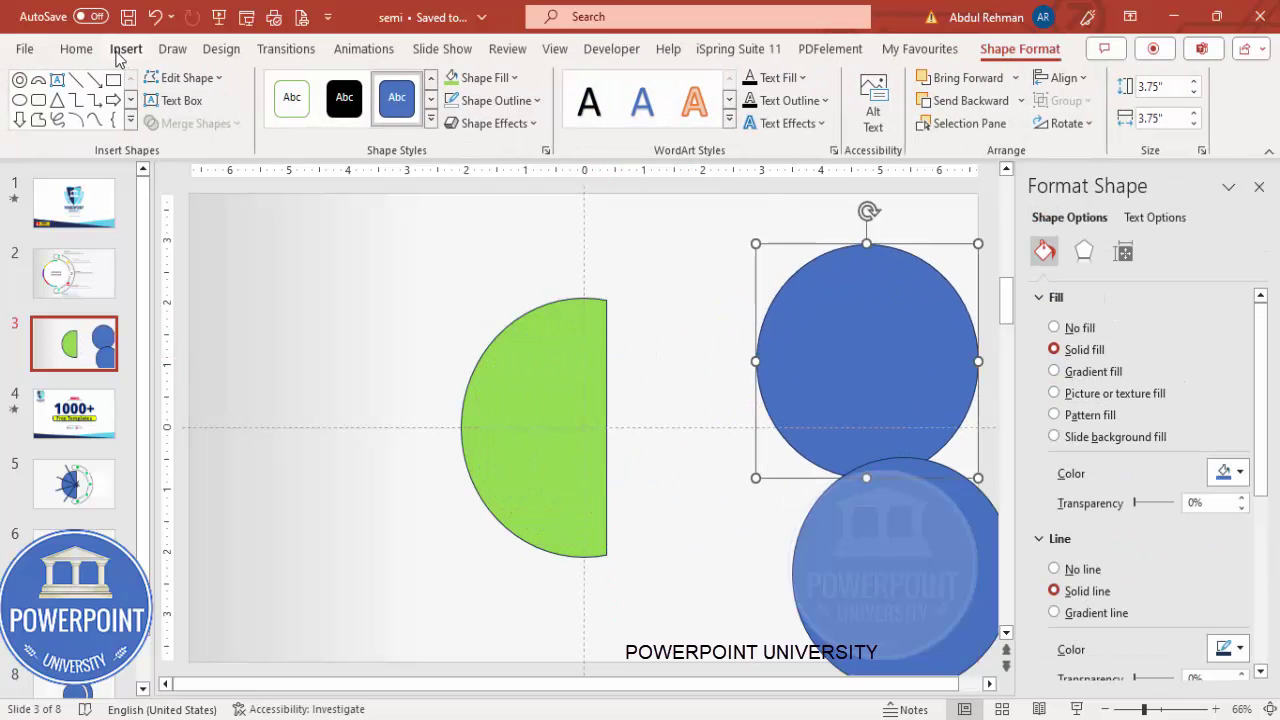
Draw a thin bar, rotate it horizontal with Alt+Right, and place it on the centre line
click(124, 49)
click(398, 138)
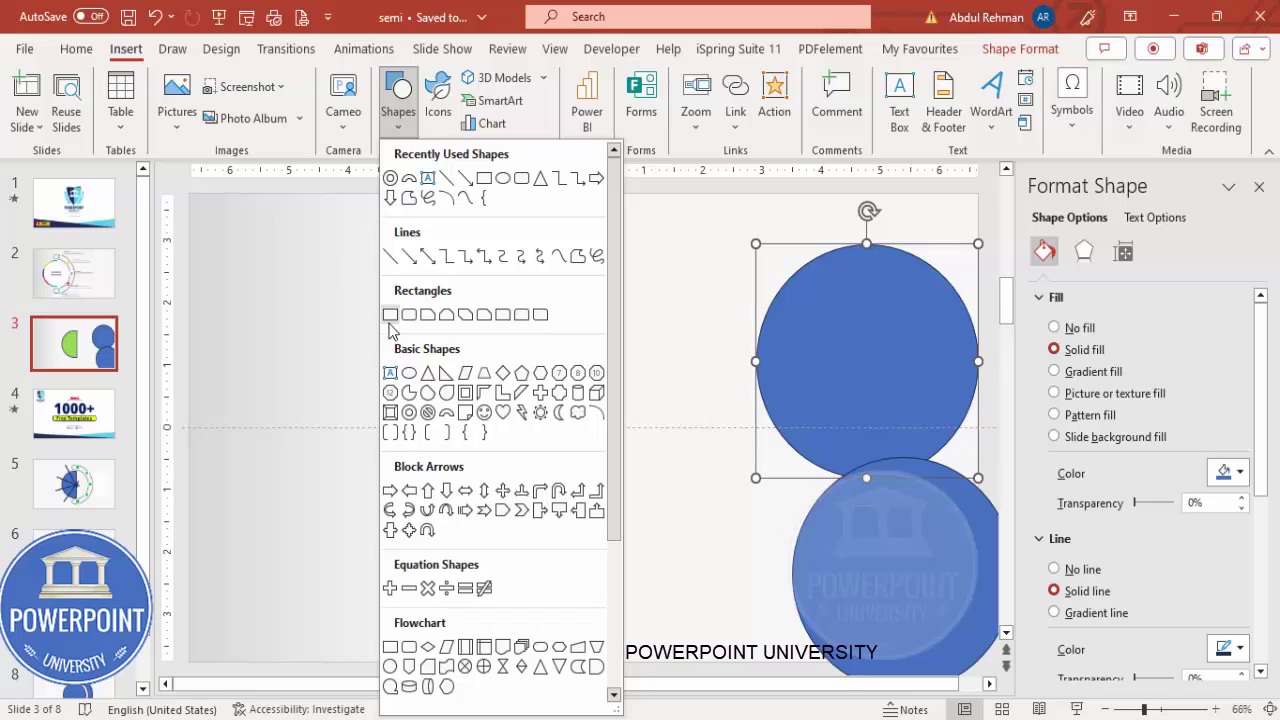
click(388, 312)
drag(375, 252, 373, 511)
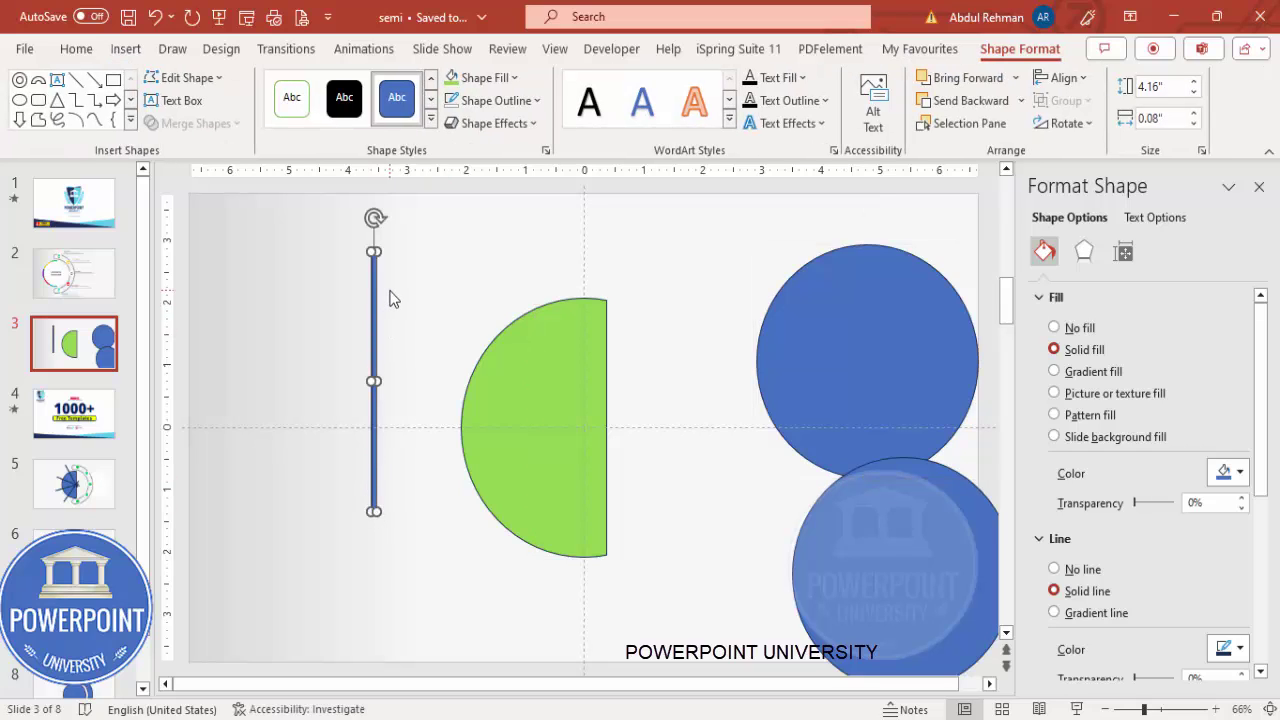
key(alt+Right)
key(alt+Right)
key(alt+Right)
key(alt+Right)
key(alt+Right)
key(alt+Right)
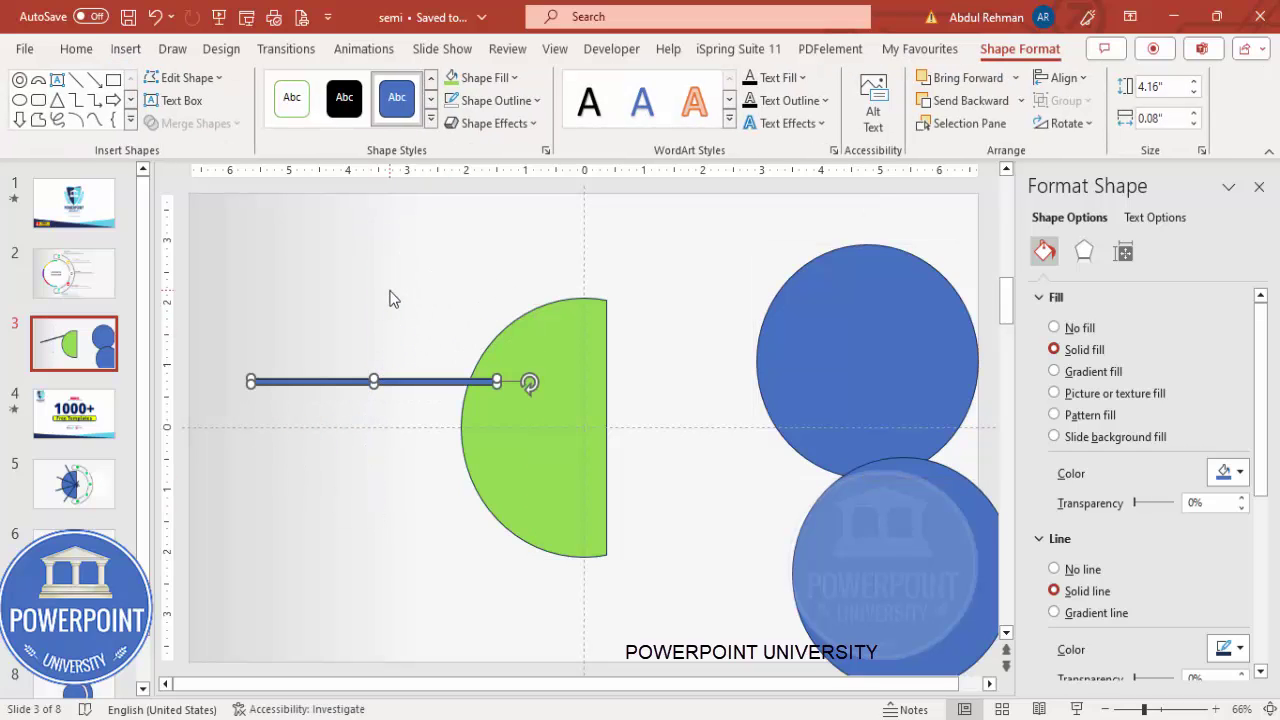
drag(462, 383, 608, 425)
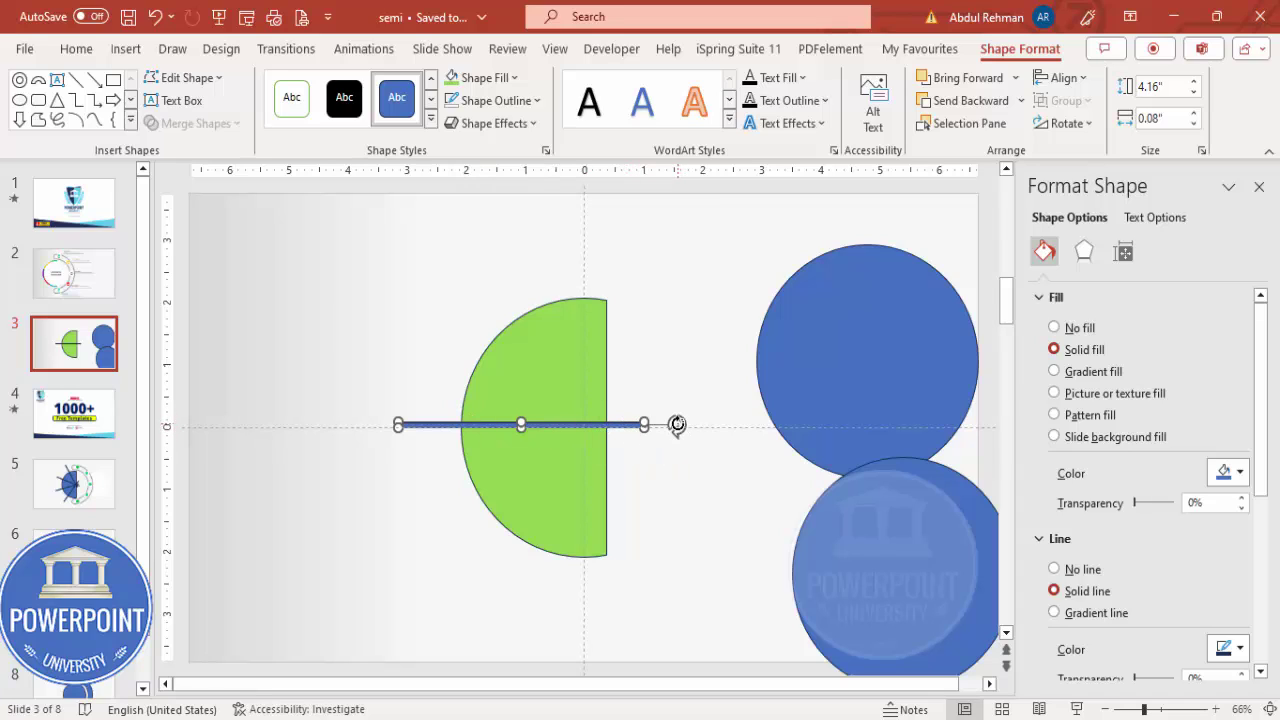
Tilt the bars to steeper angles so they all pass through the semicircle's centre
drag(676, 424, 659, 494)
drag(607, 462, 632, 434)
drag(686, 469, 631, 410)
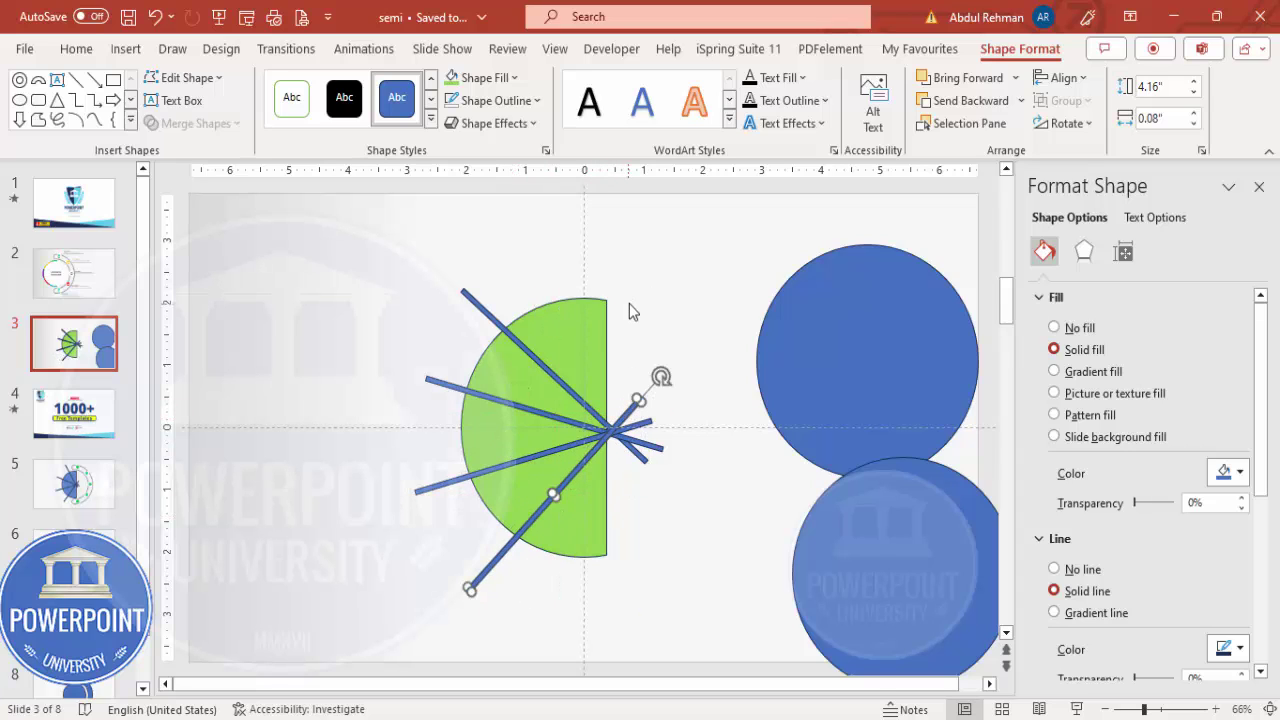
Fragment the green semicircle along the four cutting lines using Merge Shapes
click(661, 259)
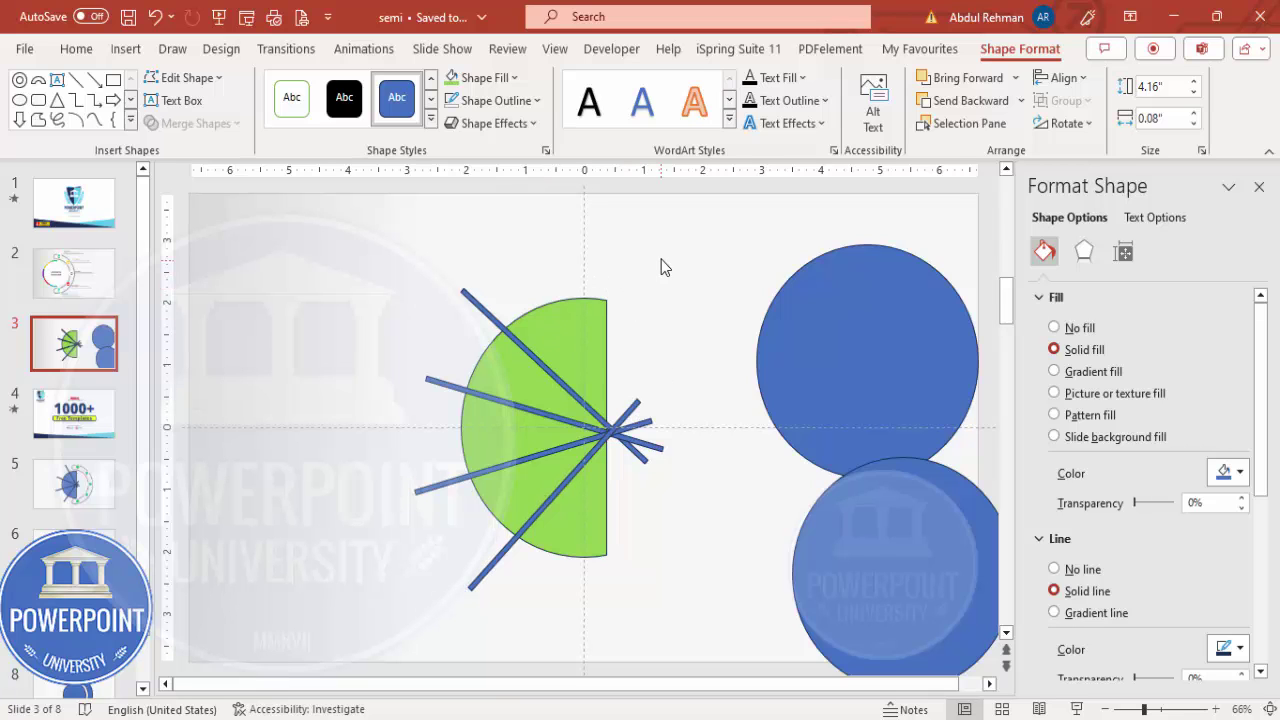
click(584, 315)
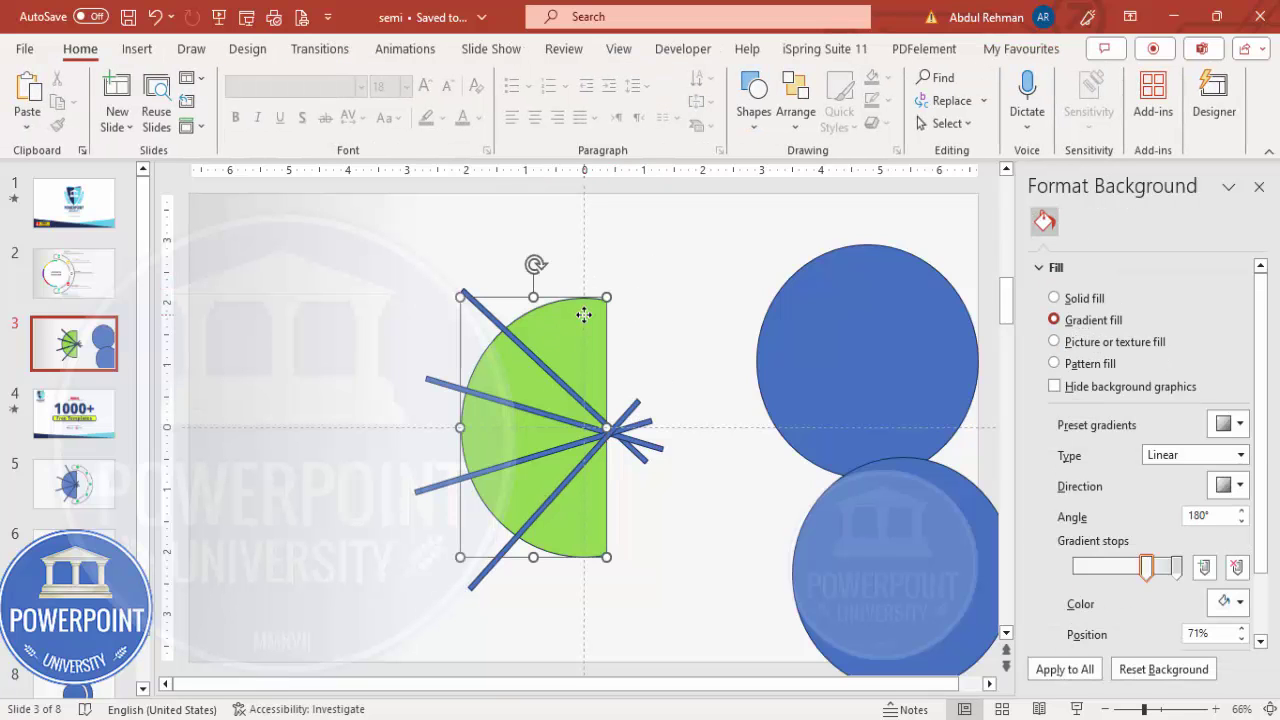
shift+click(483, 312)
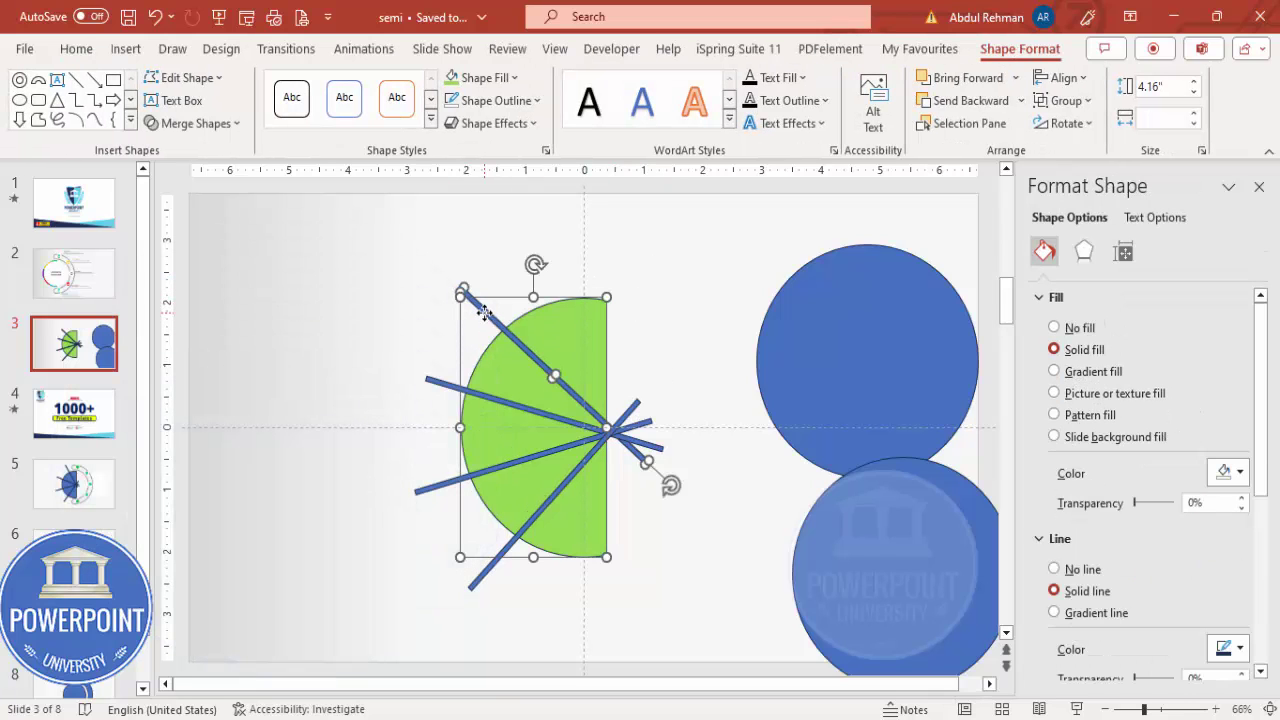
shift+click(437, 388)
shift+click(430, 492)
shift+click(479, 587)
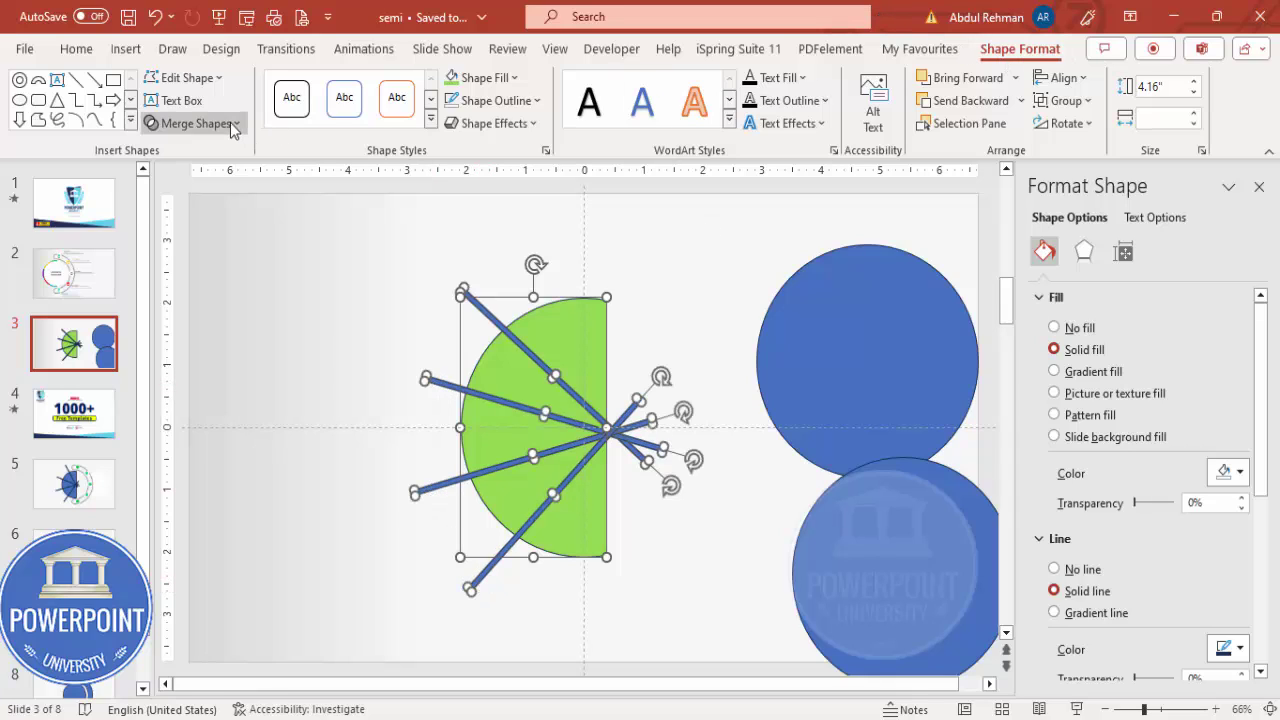
click(155, 123)
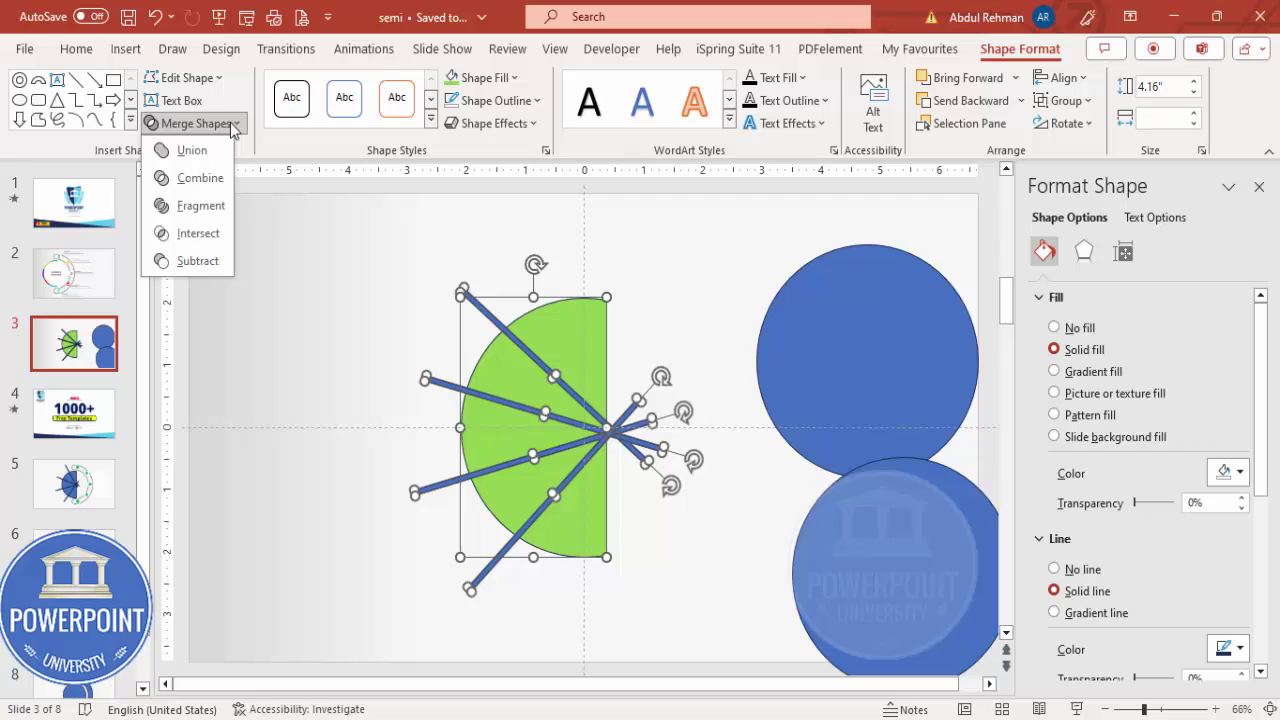
click(213, 206)
Delete the leftover line fragments lying outside the semicircle
click(314, 257)
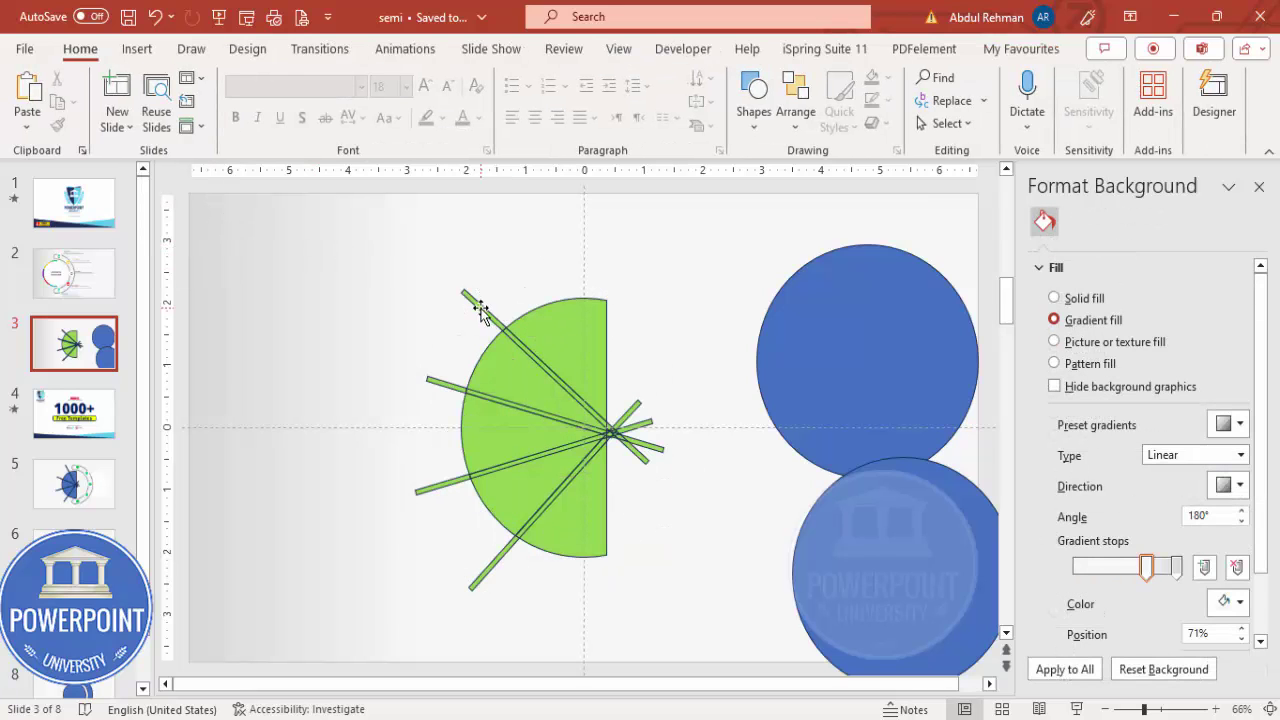
click(497, 313)
key(Delete)
click(447, 387)
key(Delete)
click(487, 567)
key(Delete)
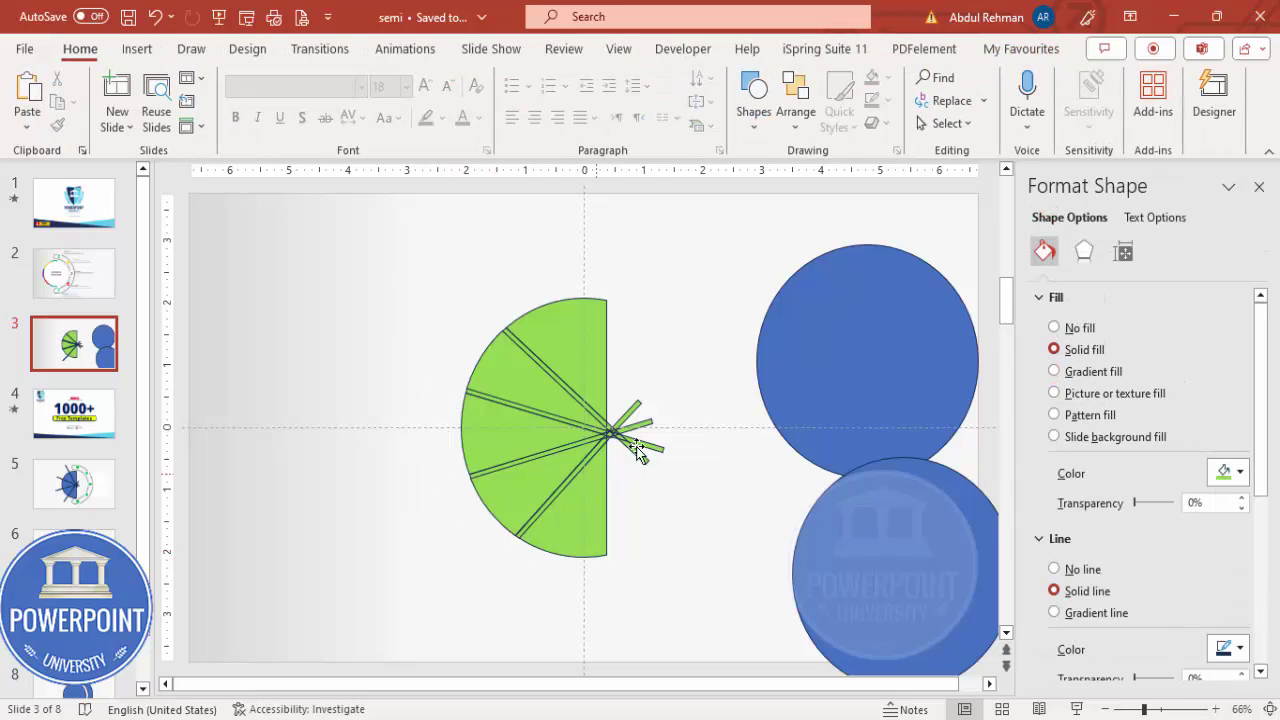
drag(679, 368, 575, 493)
key(Delete)
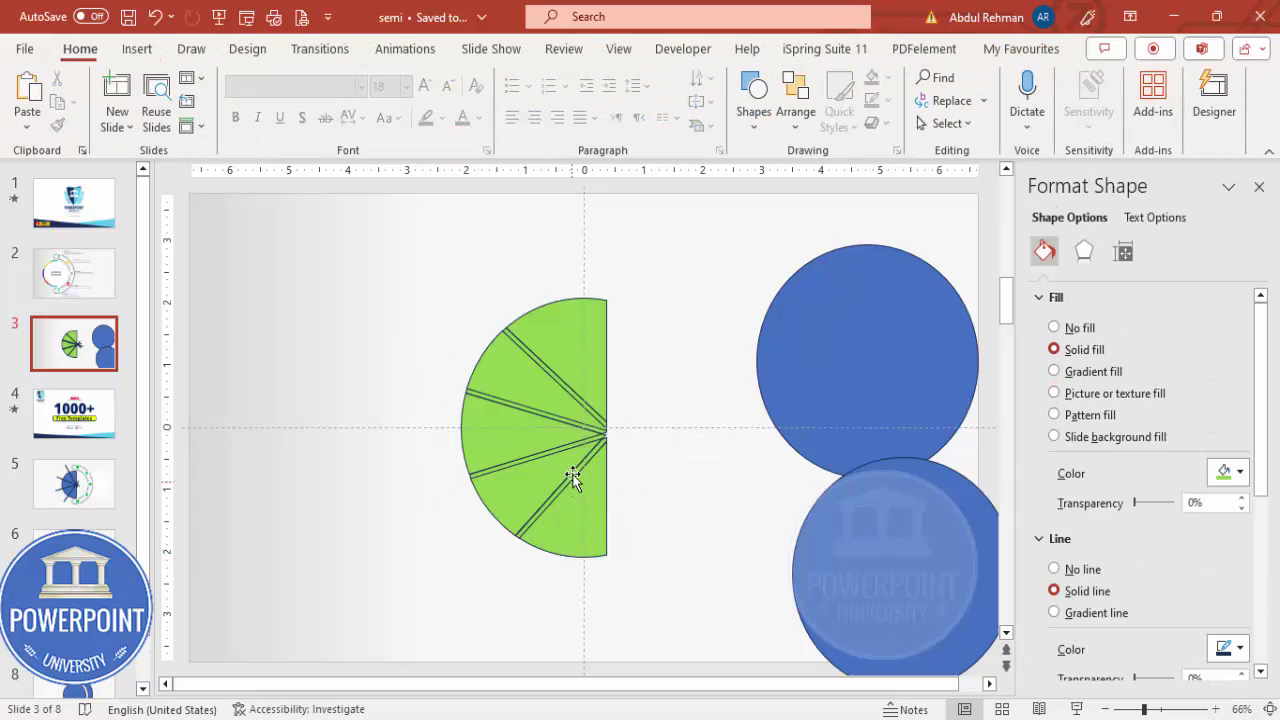
Select all five green slices for Shape Outline formatting
click(555, 373)
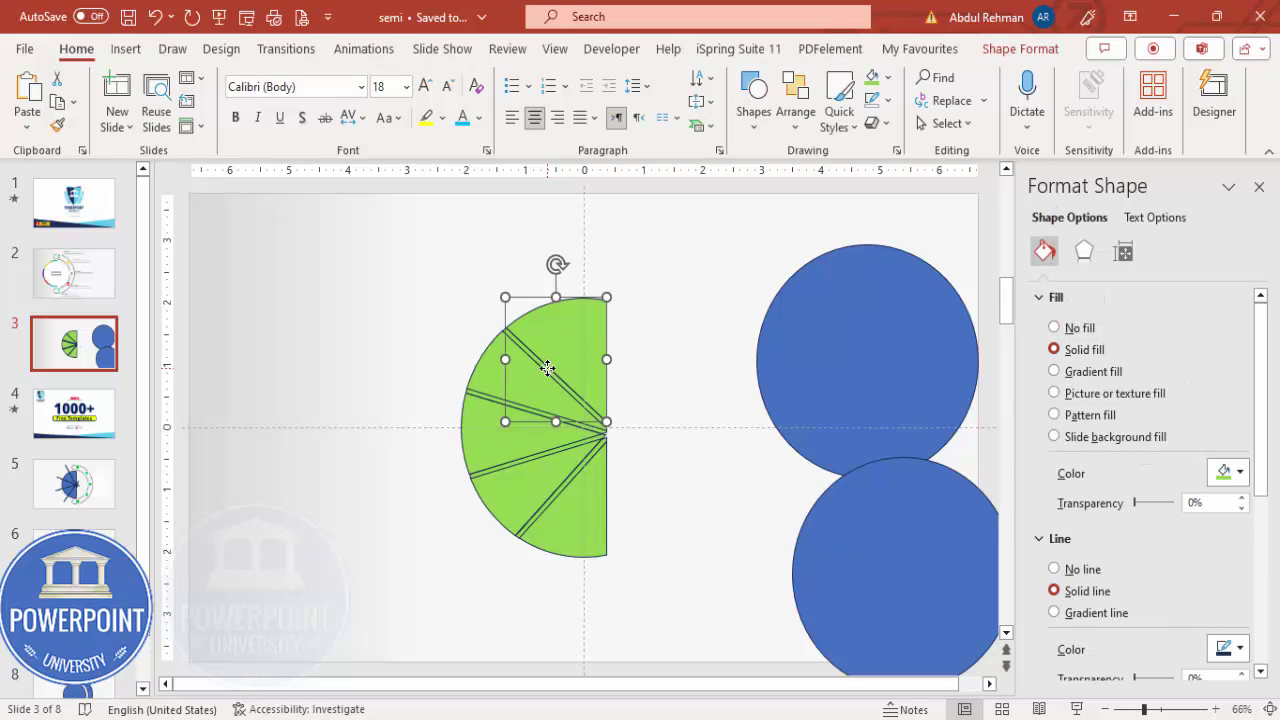
click(480, 320)
drag(465, 291, 610, 442)
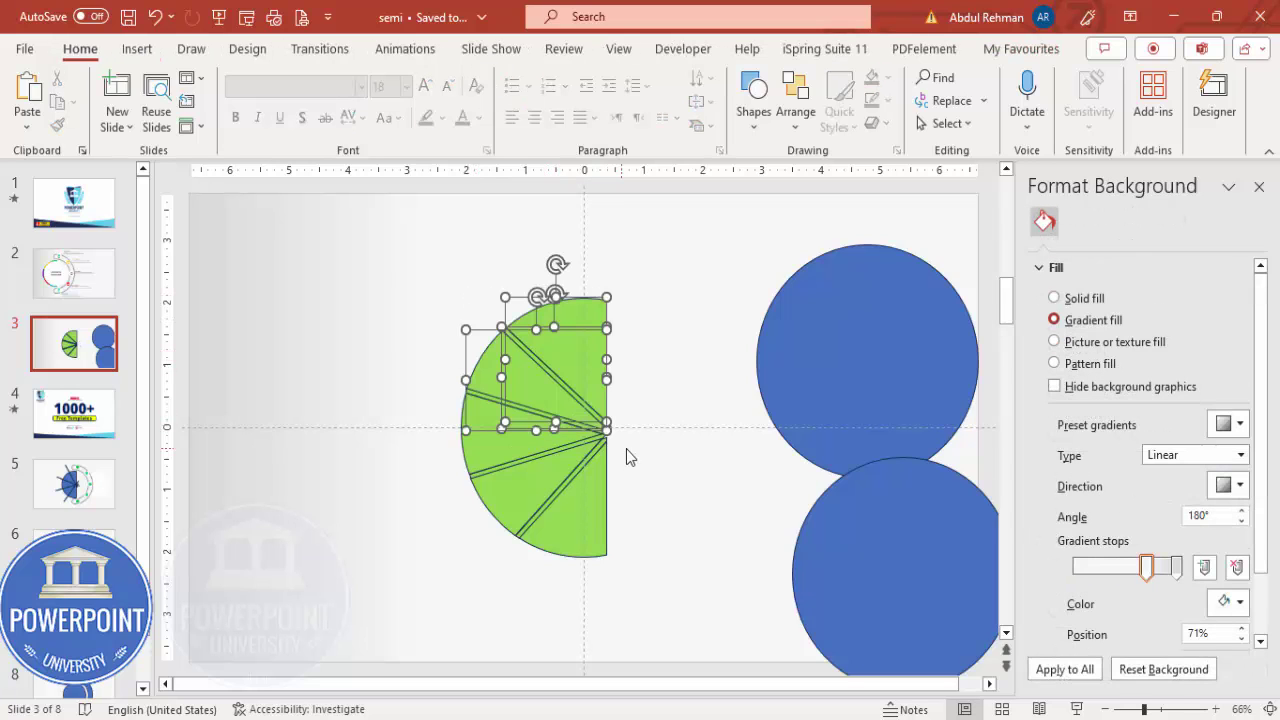
shift+click(488, 372)
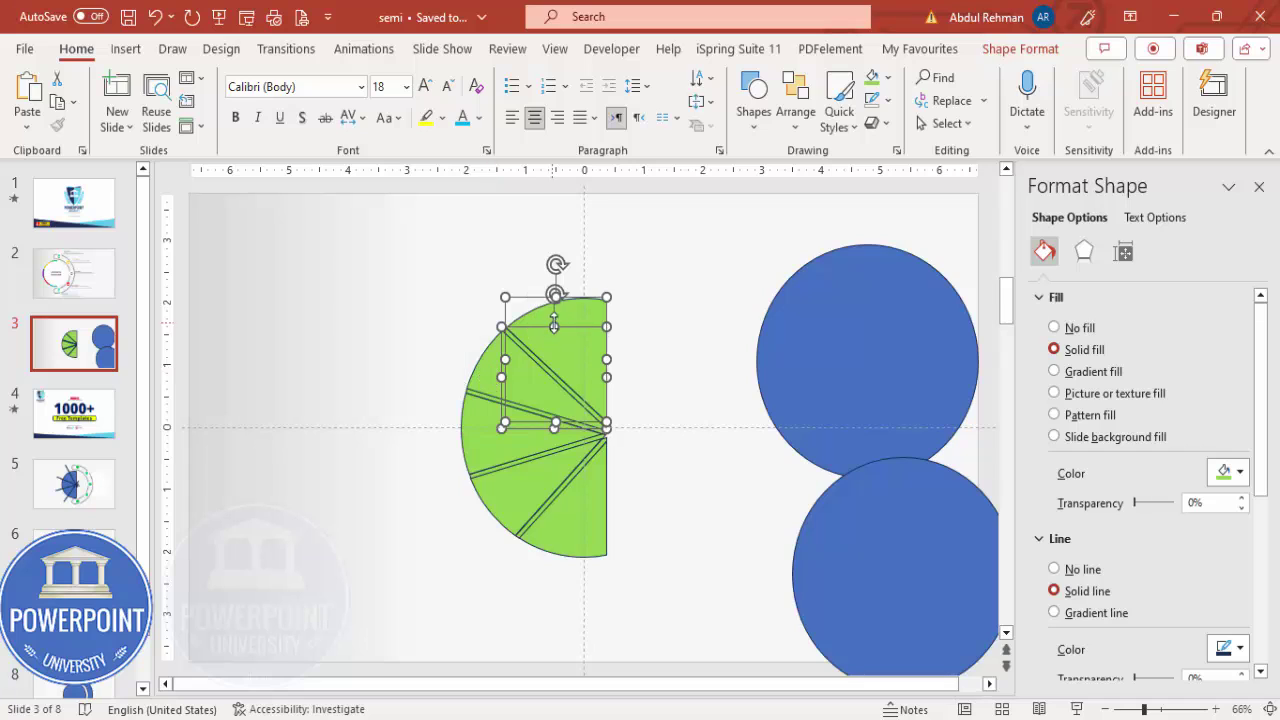
click(650, 316)
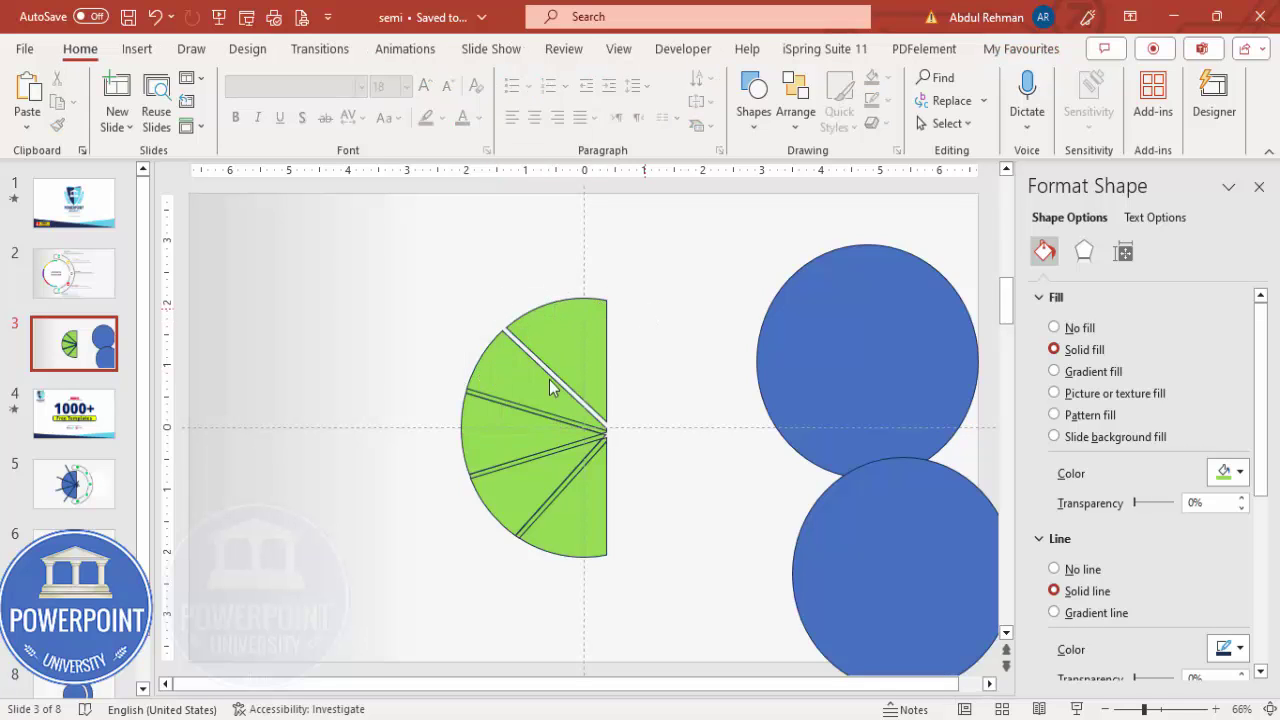
click(500, 402)
click(431, 380)
drag(418, 364, 630, 456)
click(446, 522)
drag(523, 490, 611, 436)
drag(380, 447, 656, 500)
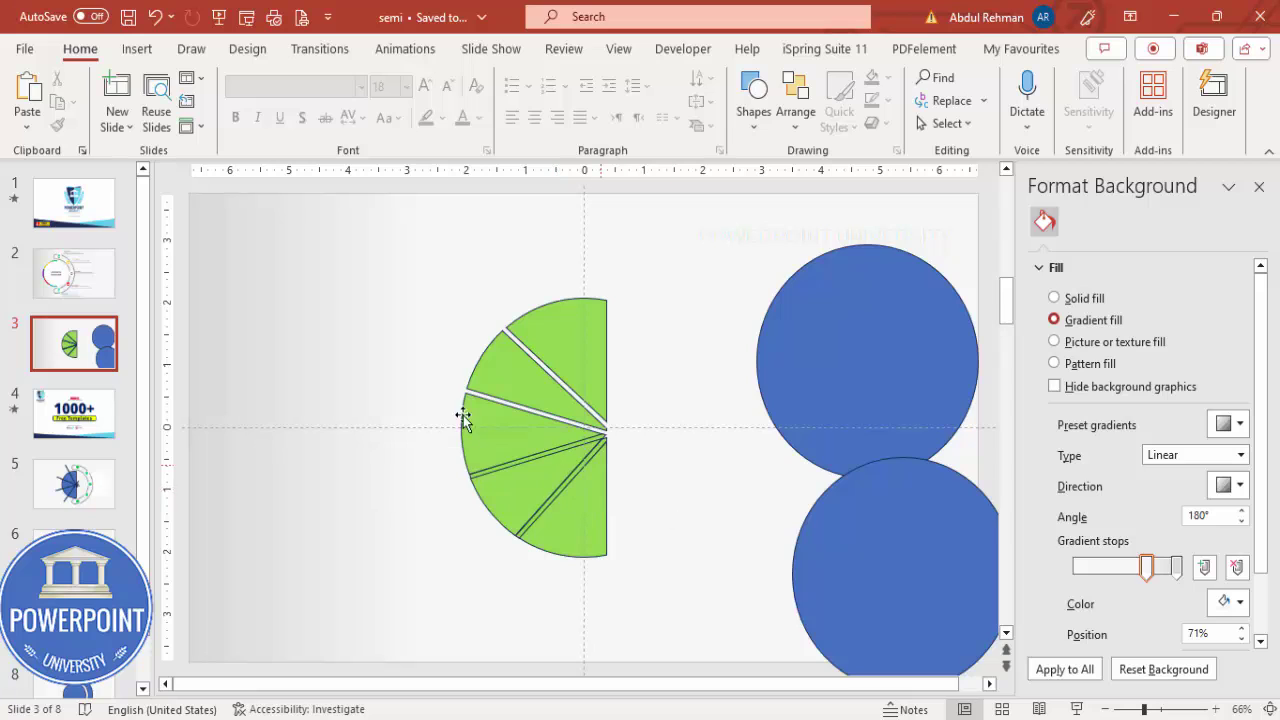
drag(415, 405, 663, 511)
click(599, 596)
drag(637, 604, 488, 385)
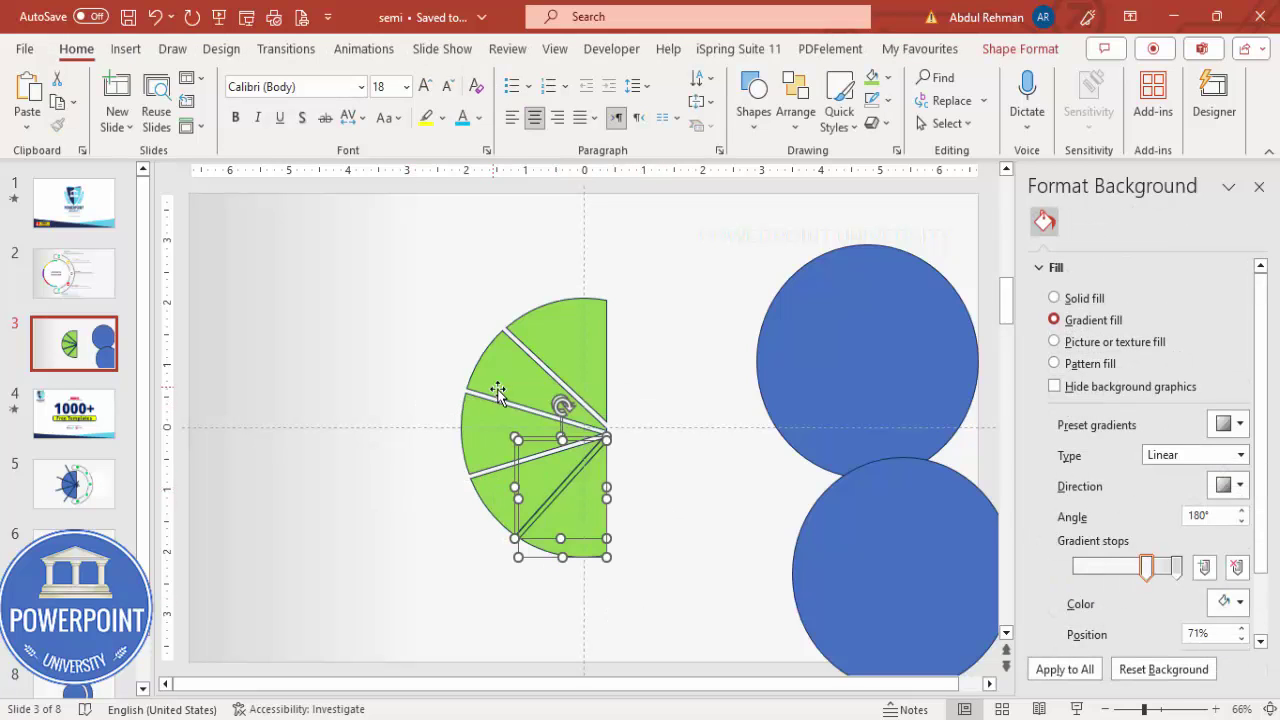
click(644, 431)
drag(634, 244, 445, 630)
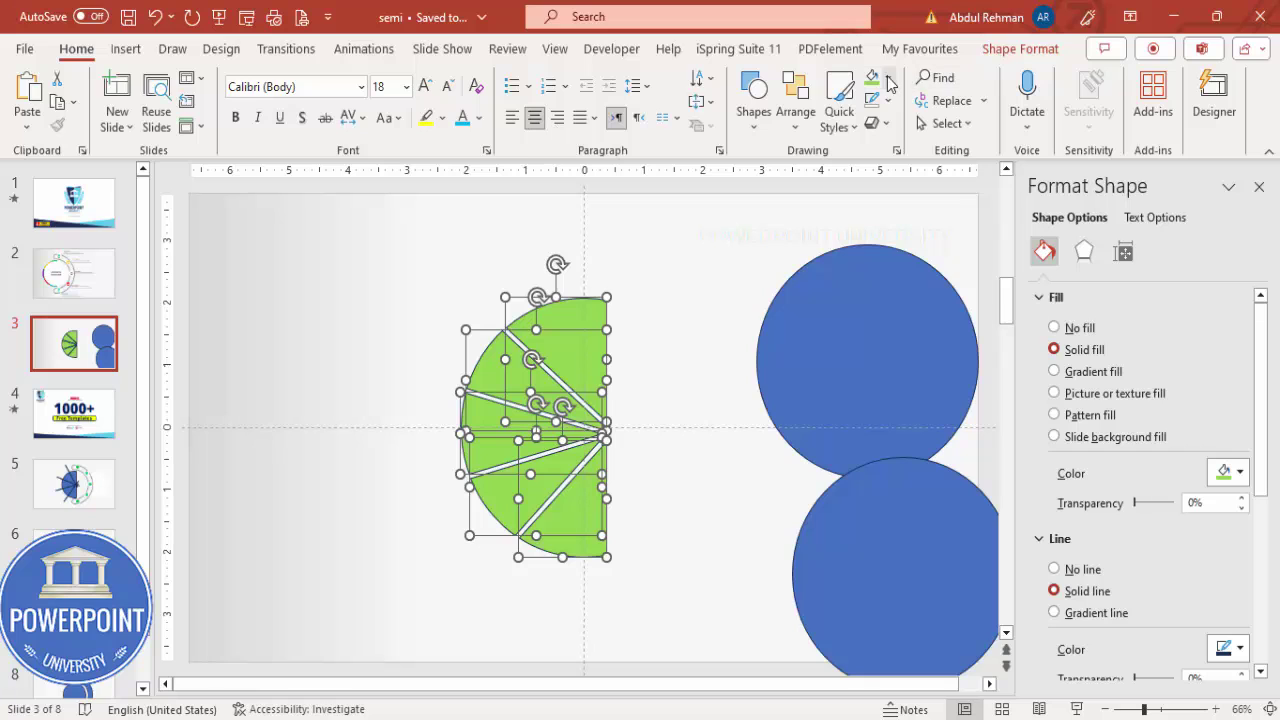
click(1020, 48)
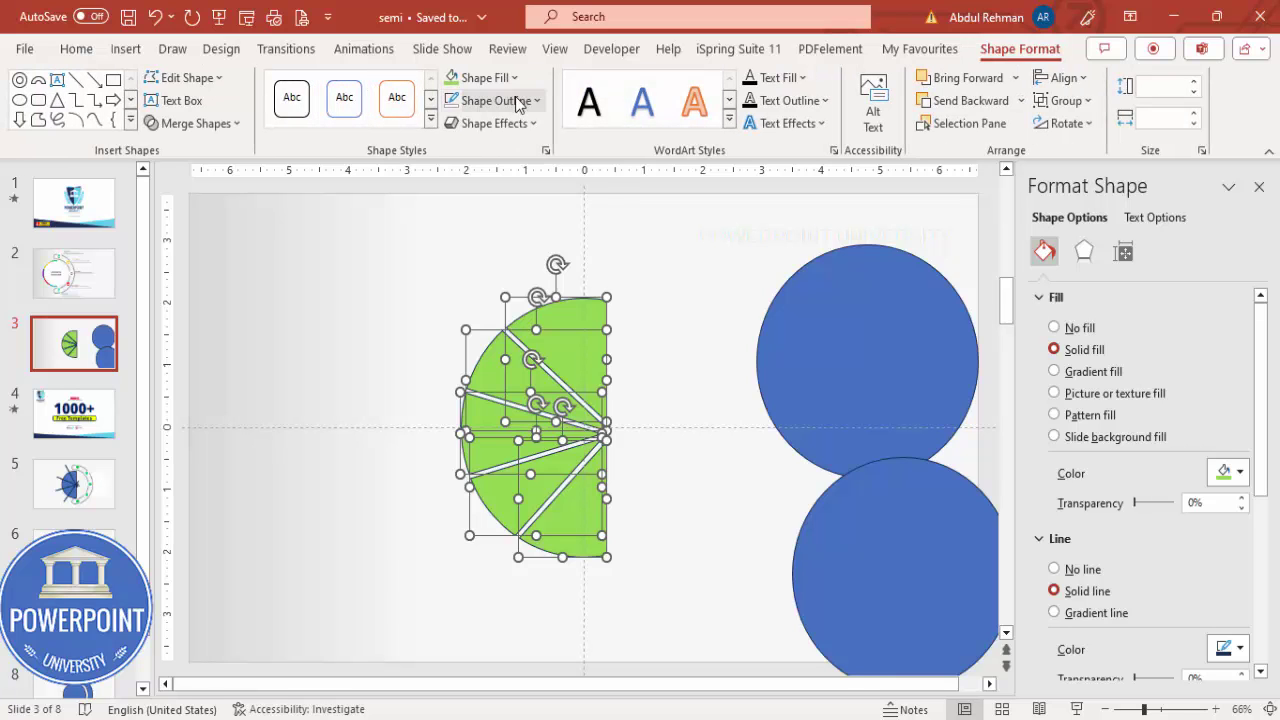
click(519, 101)
Set all slices to No Outline and fill the top slice Green
click(510, 374)
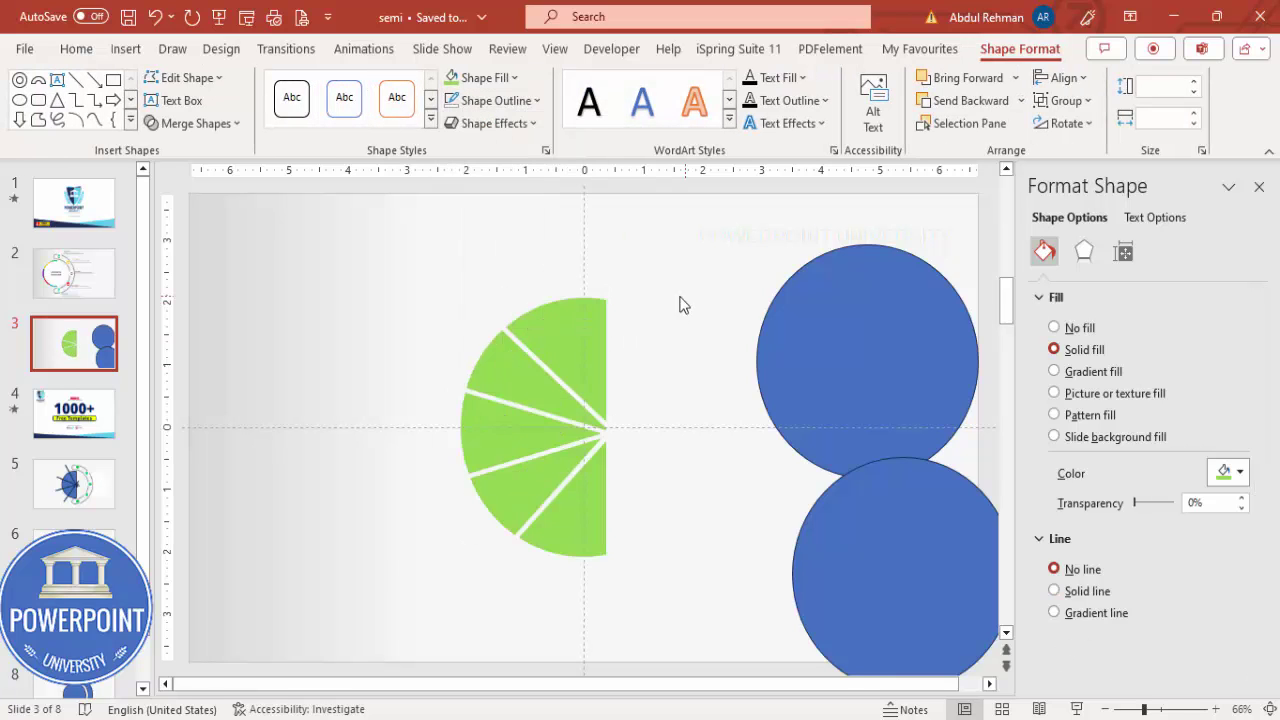
click(677, 303)
click(555, 313)
click(484, 78)
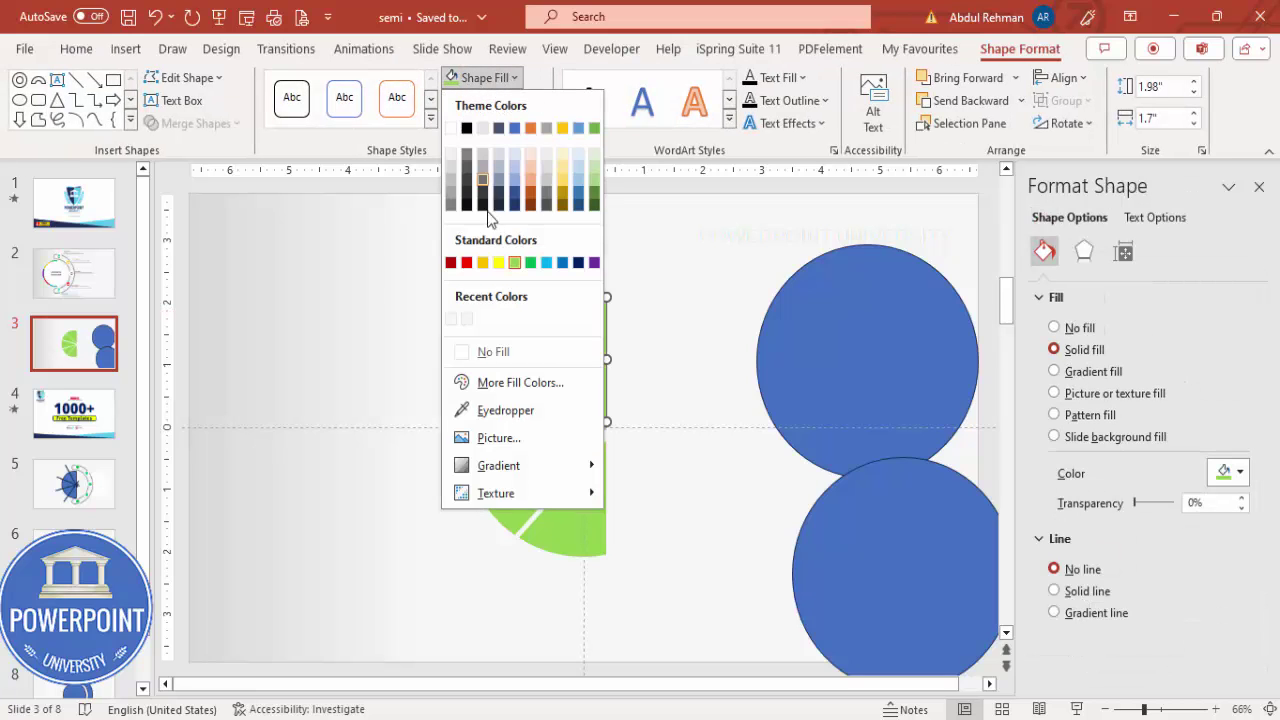
click(529, 263)
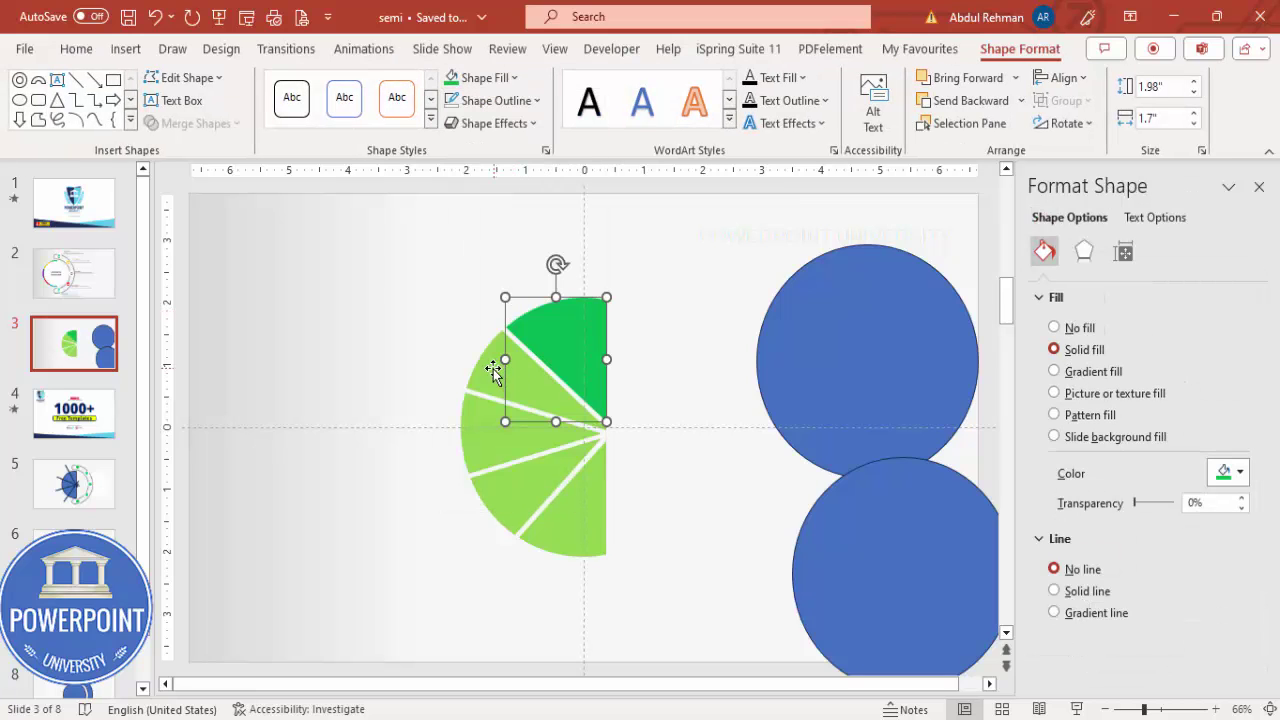
Fill the second slice Yellow and the third slice Purple
click(493, 369)
click(484, 78)
click(493, 263)
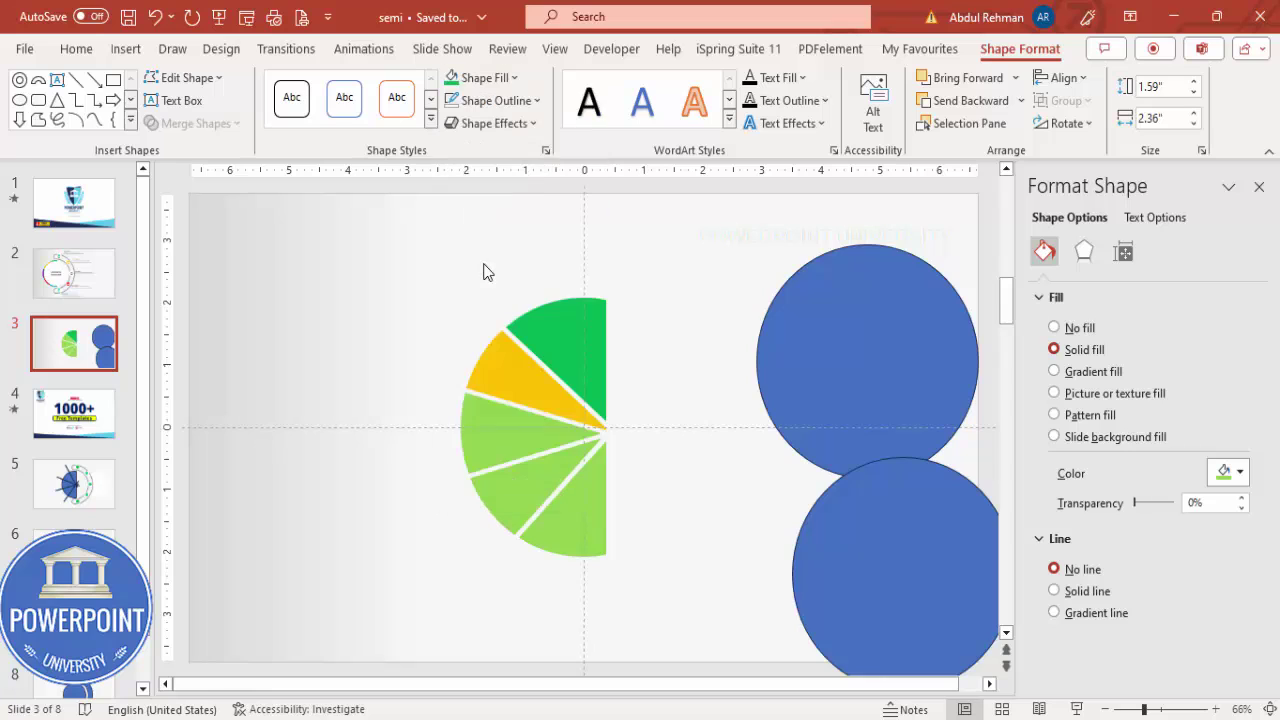
click(488, 458)
click(484, 78)
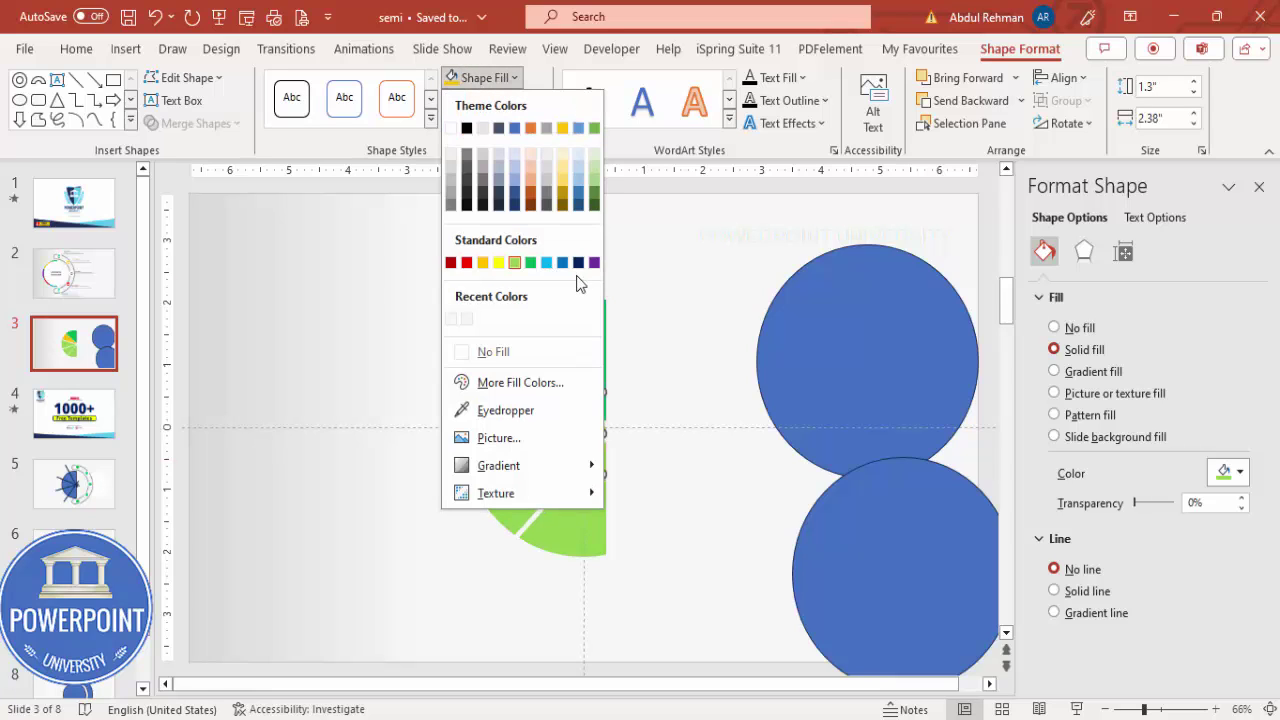
click(594, 263)
Fill the fourth slice Red and the bottom slice Light Blue
click(536, 457)
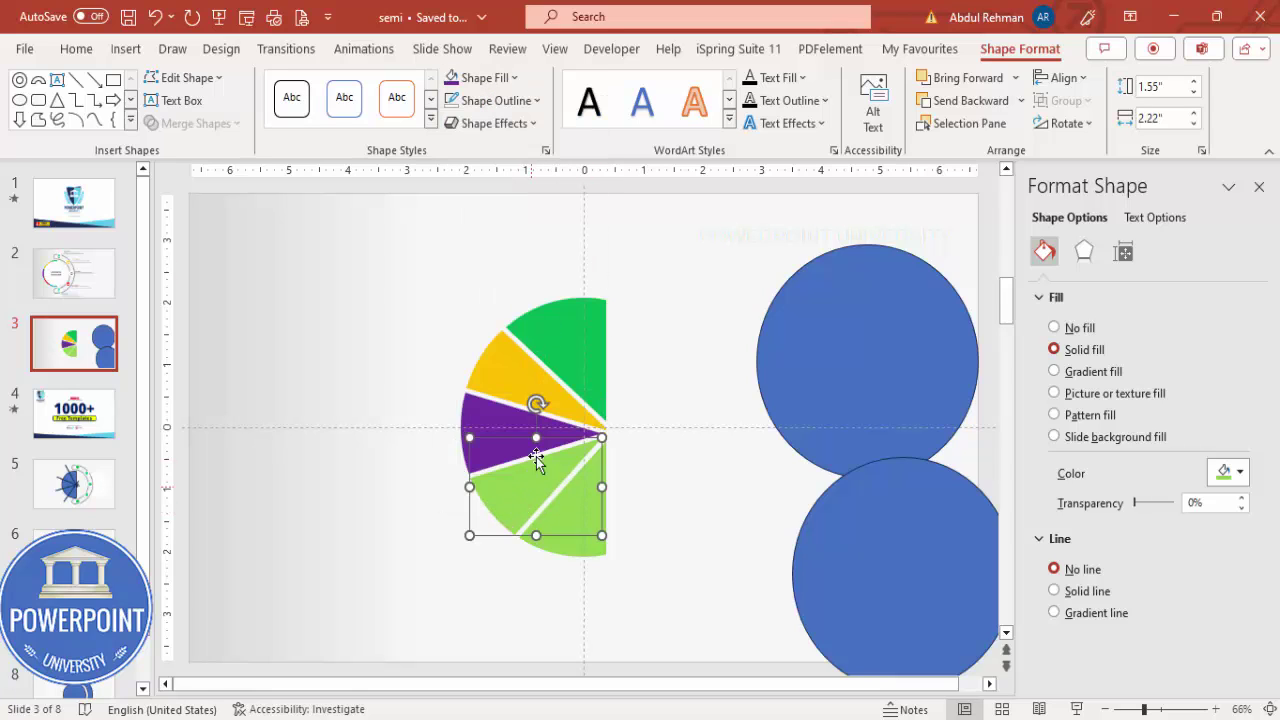
click(502, 78)
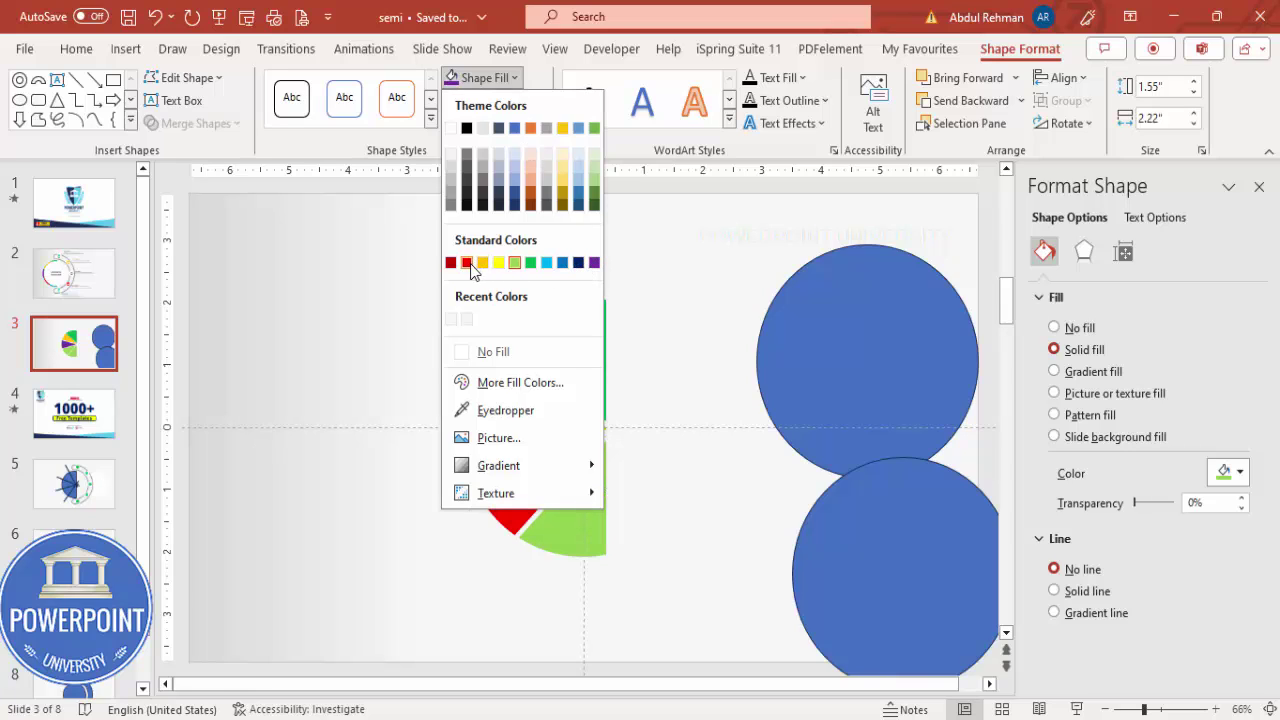
click(467, 263)
click(580, 543)
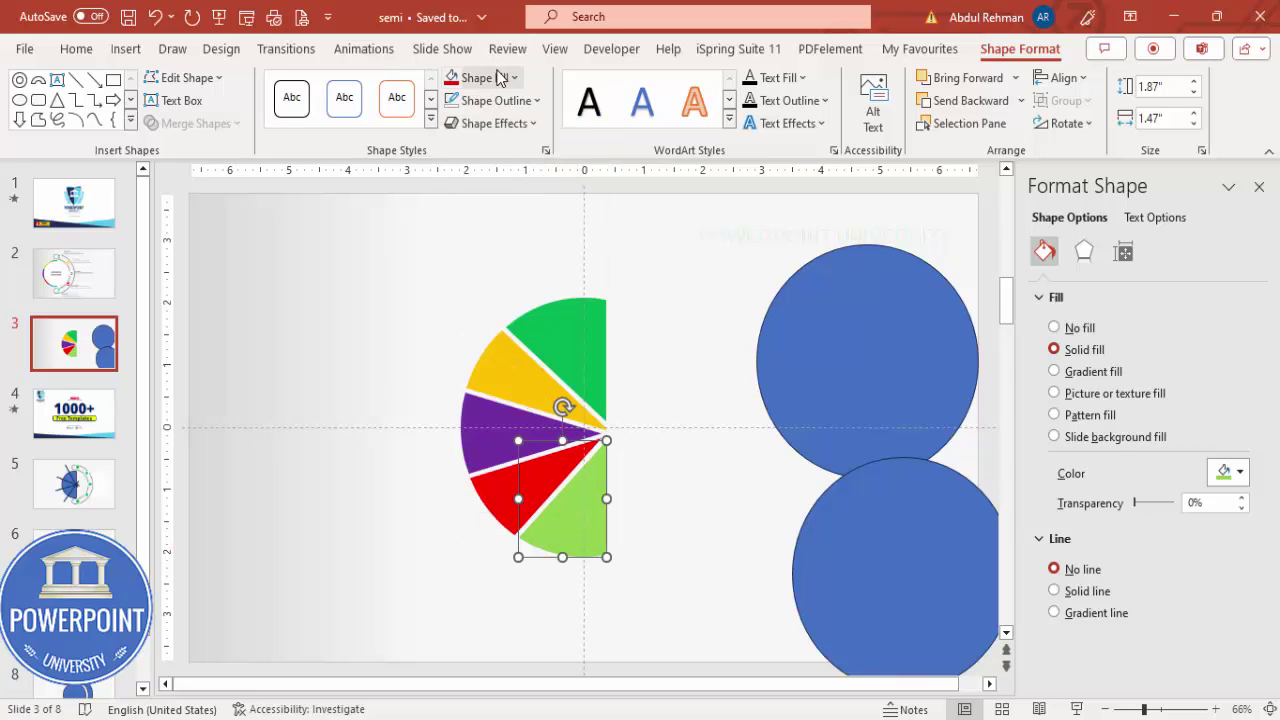
click(500, 78)
click(541, 263)
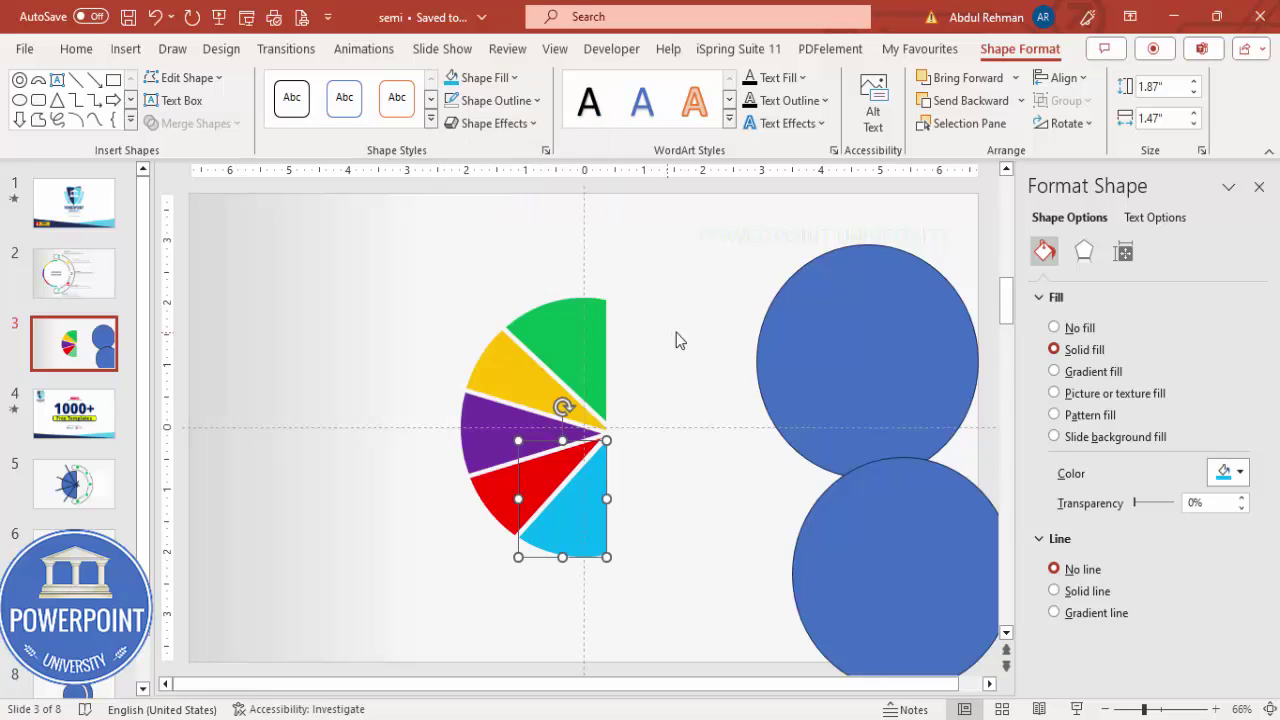
click(845, 319)
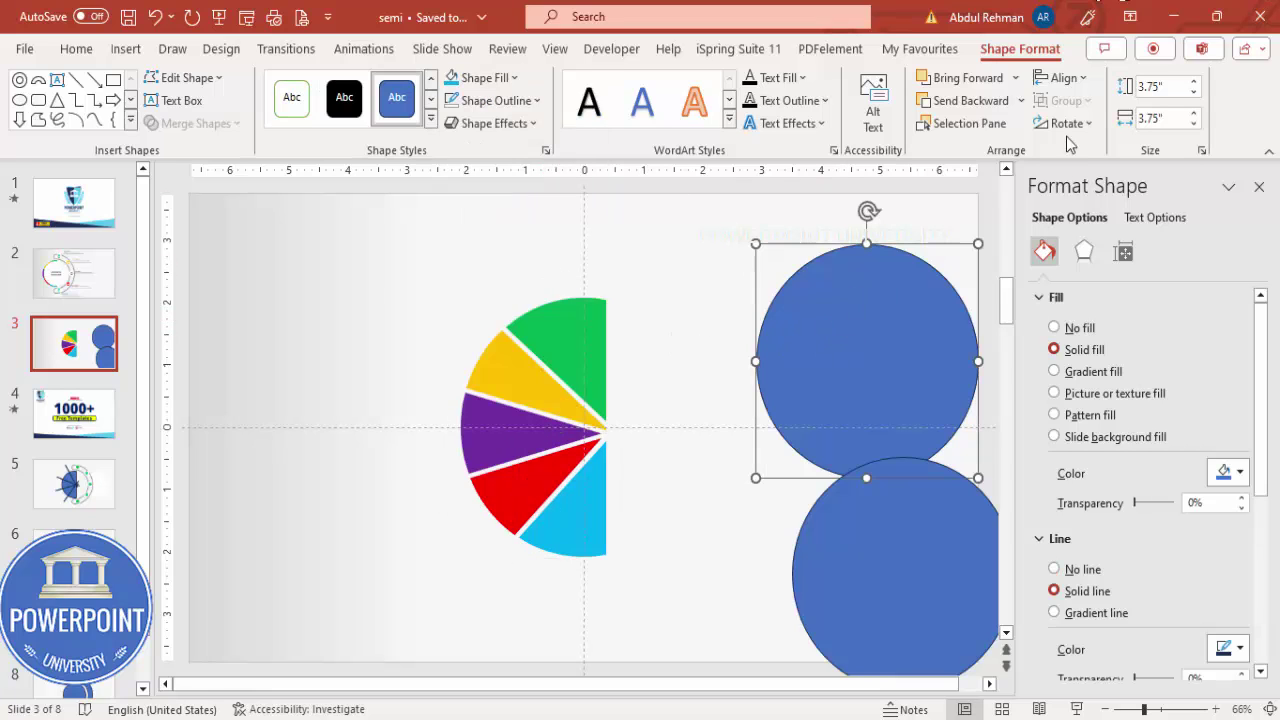
Centre the blue circle on the slide, remove its outline, and fill it white
click(1063, 78)
click(1092, 132)
click(1068, 80)
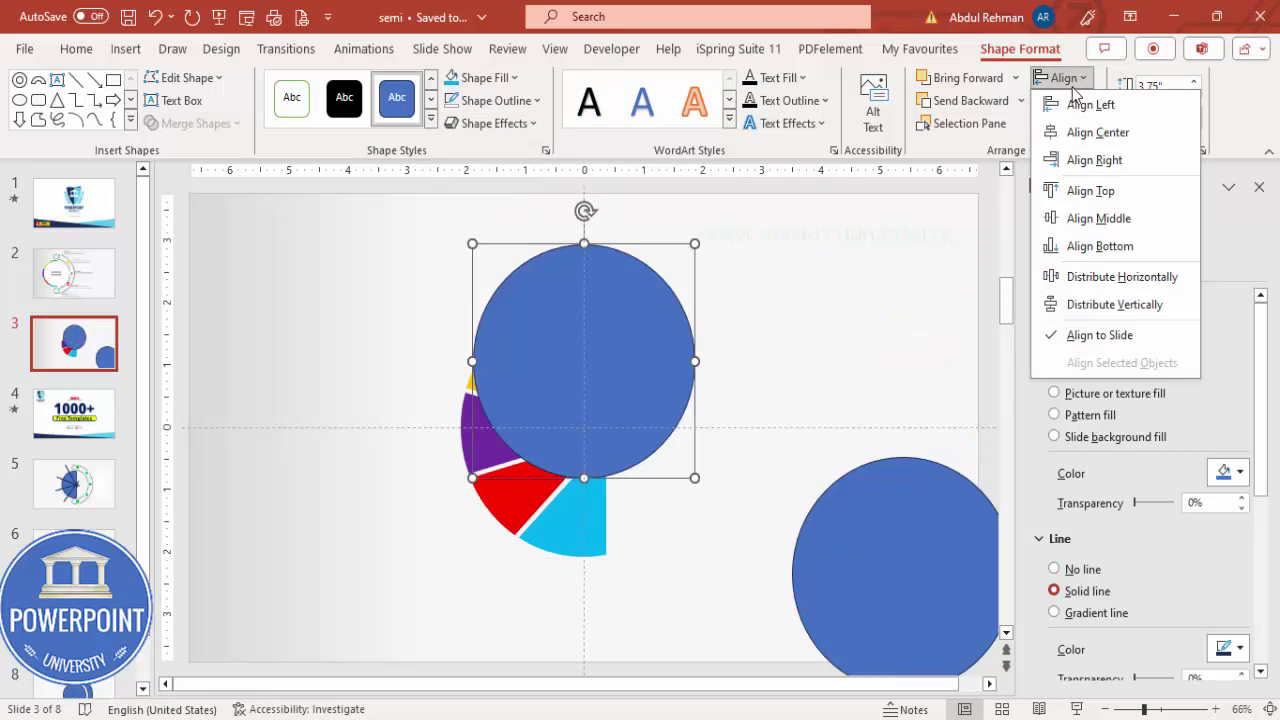
click(1086, 218)
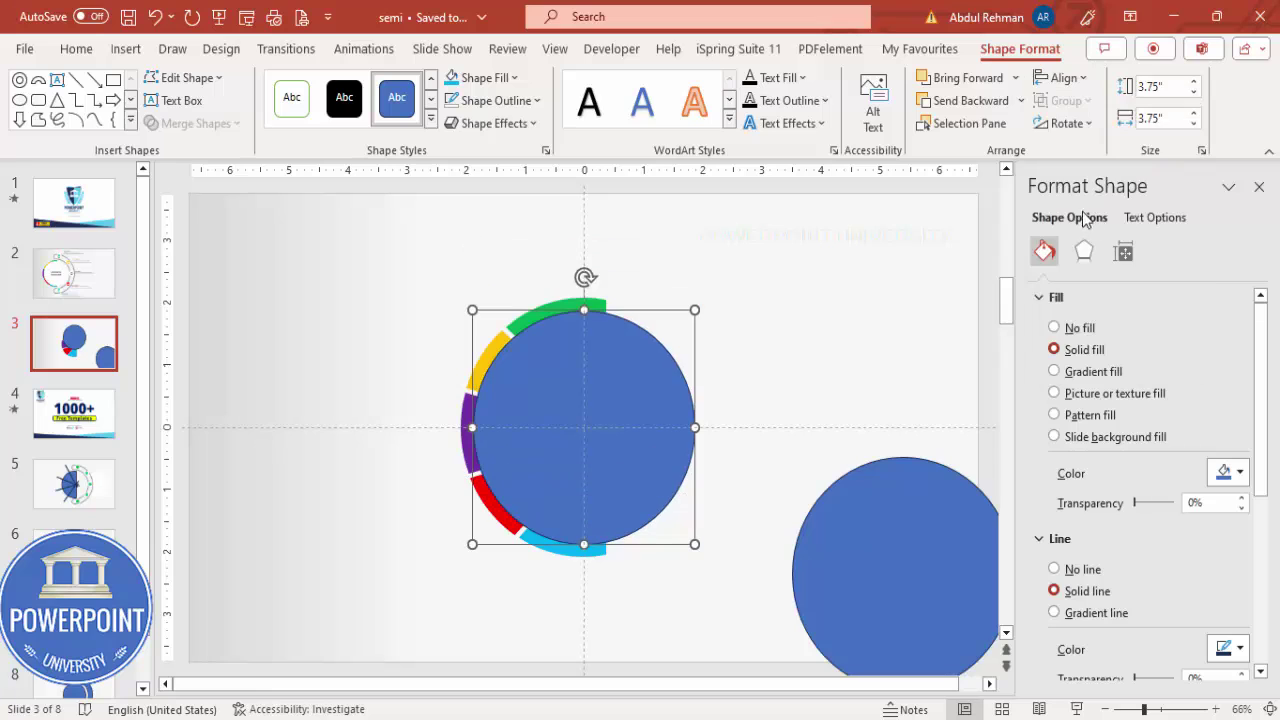
click(523, 100)
click(500, 373)
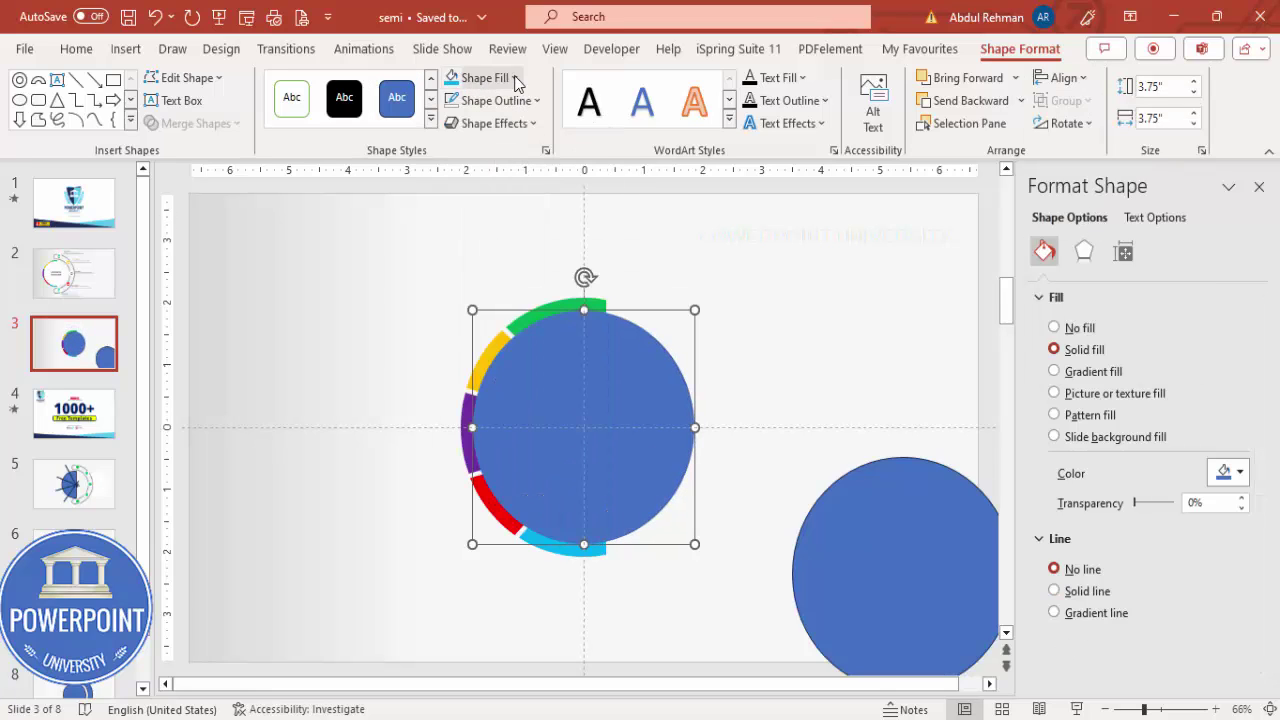
click(475, 78)
click(452, 128)
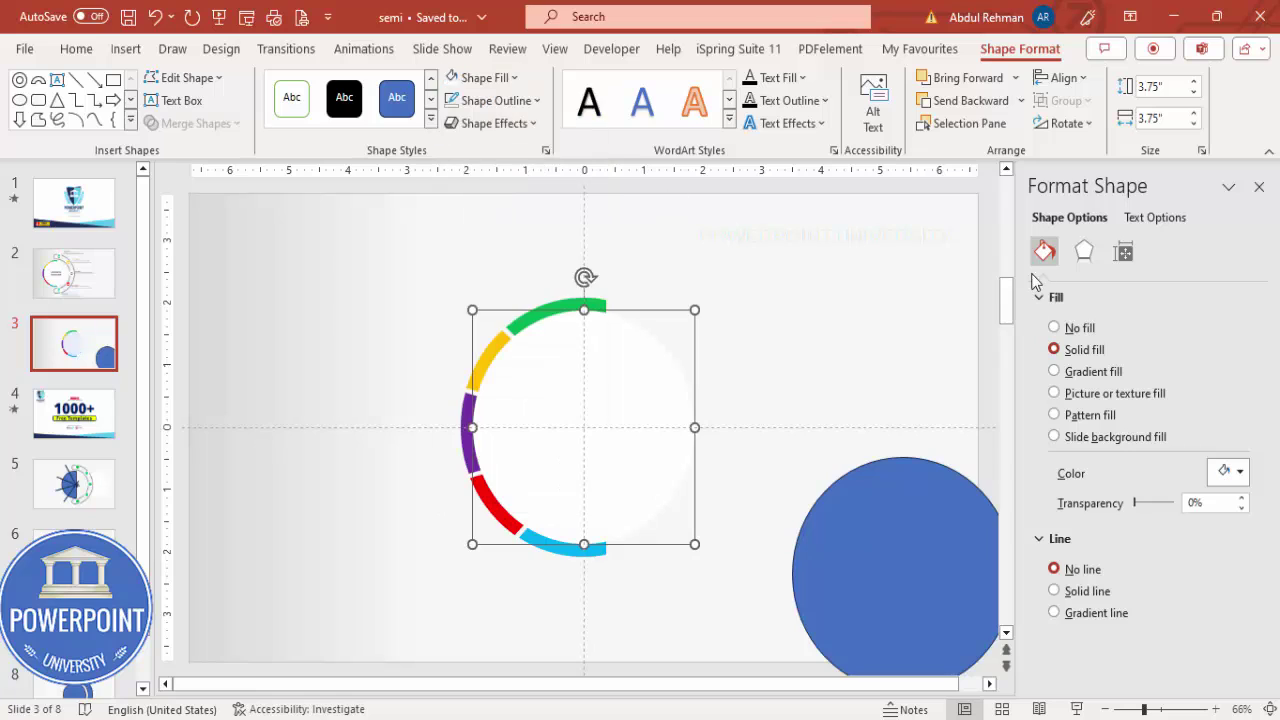
Give the white circle a bottom-right outer drop shadow
click(1084, 255)
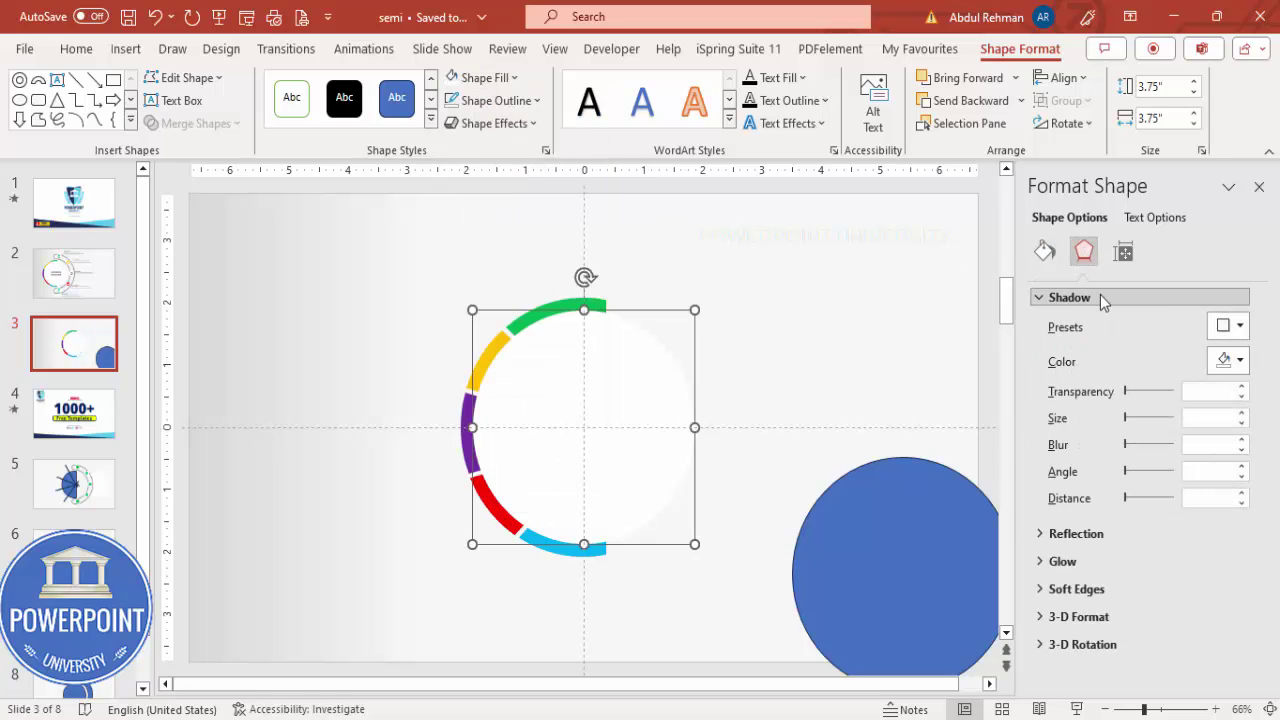
click(1228, 325)
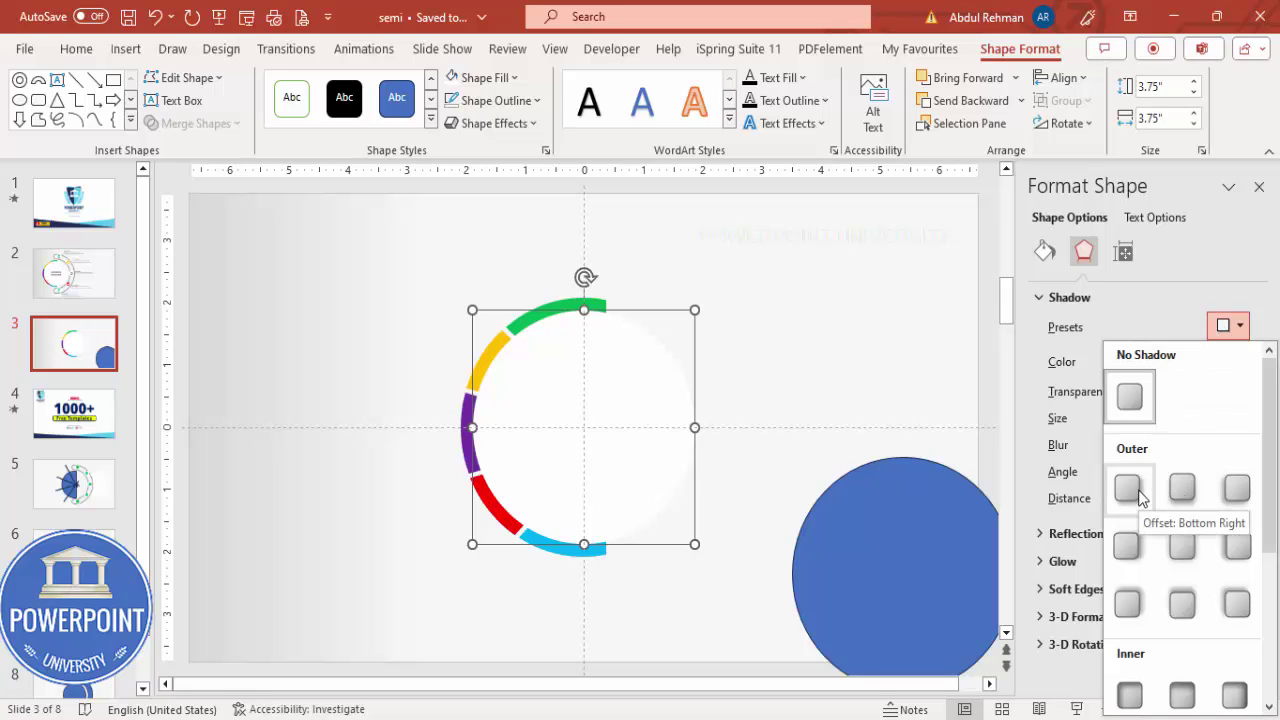
click(1128, 488)
click(883, 315)
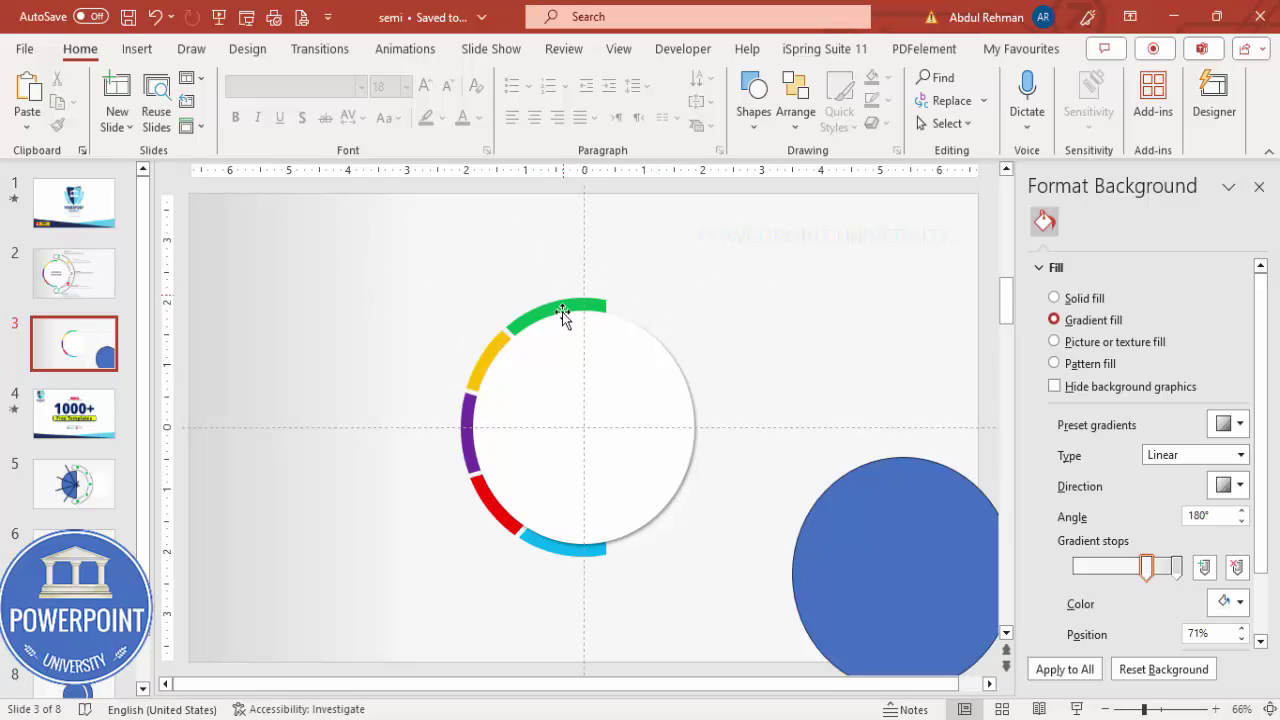
click(889, 507)
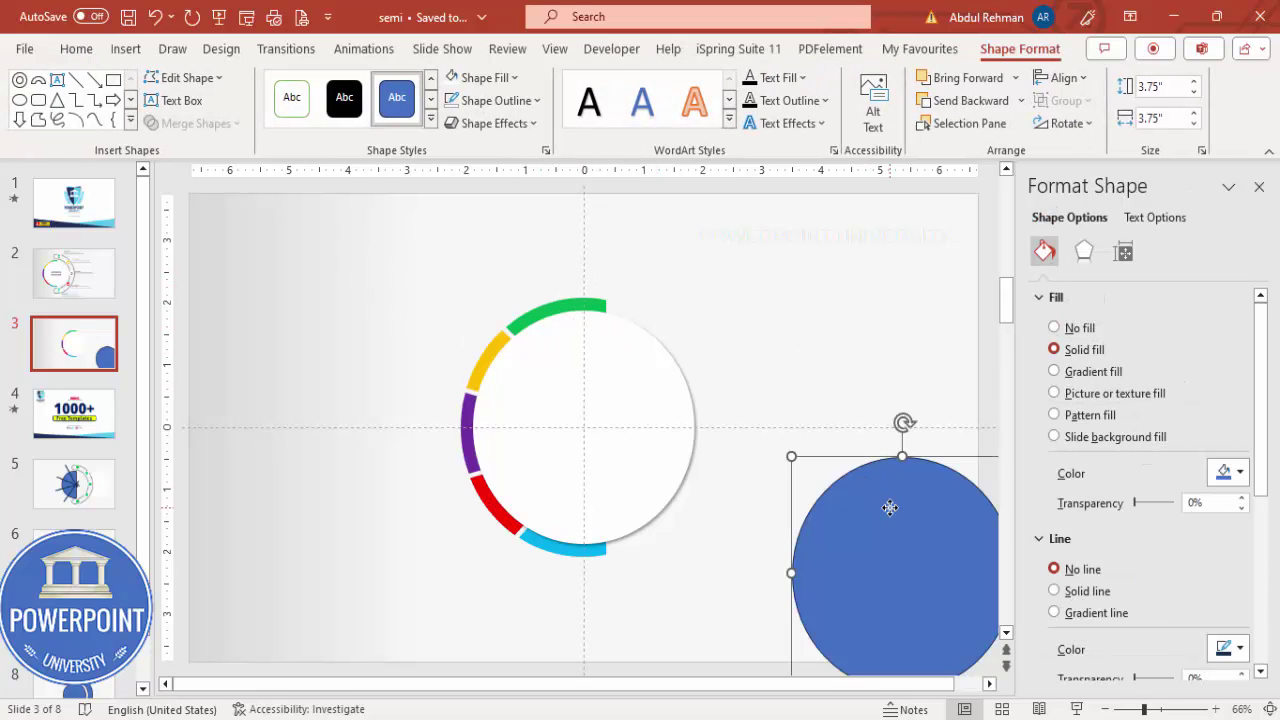
Delete the spare blue circle and draw a Circle: Hollow shape instead
key(Delete)
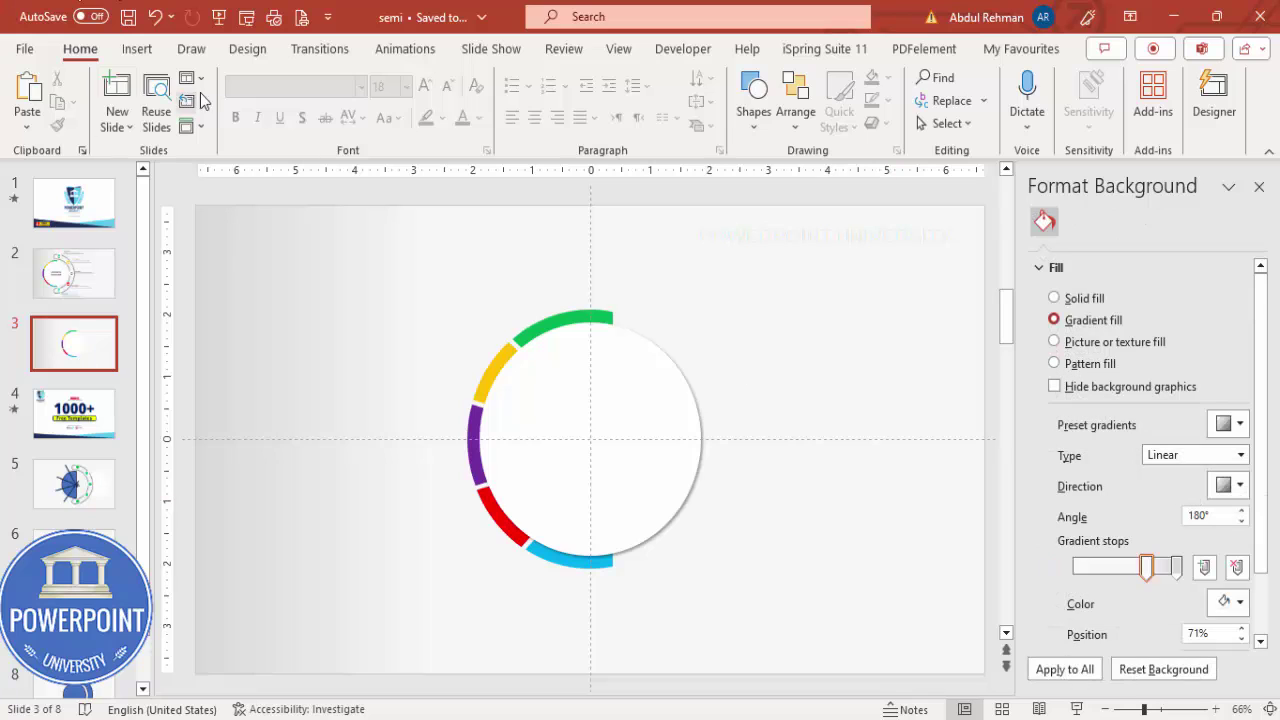
click(135, 52)
click(396, 112)
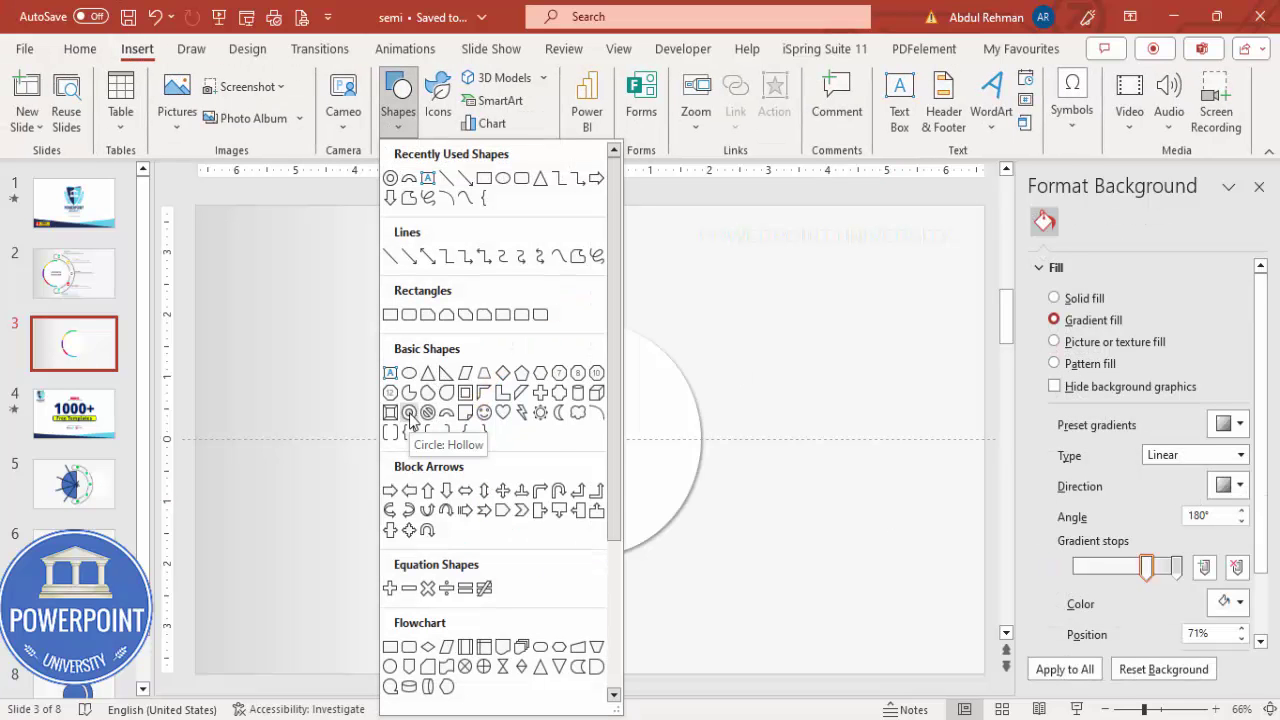
click(409, 418)
drag(452, 277, 778, 620)
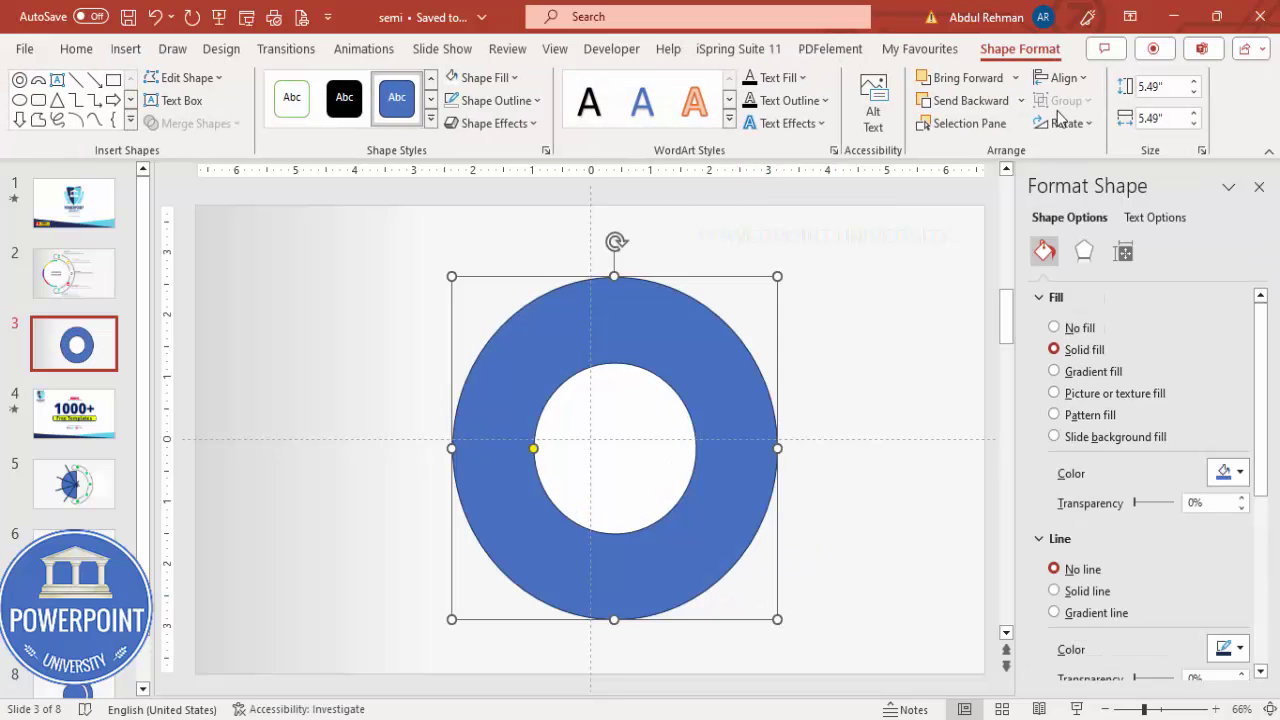
Centre the hollow circle, enlarge it to 5.97 inches, and thin its band
click(1061, 78)
click(1098, 132)
click(1061, 78)
click(1105, 219)
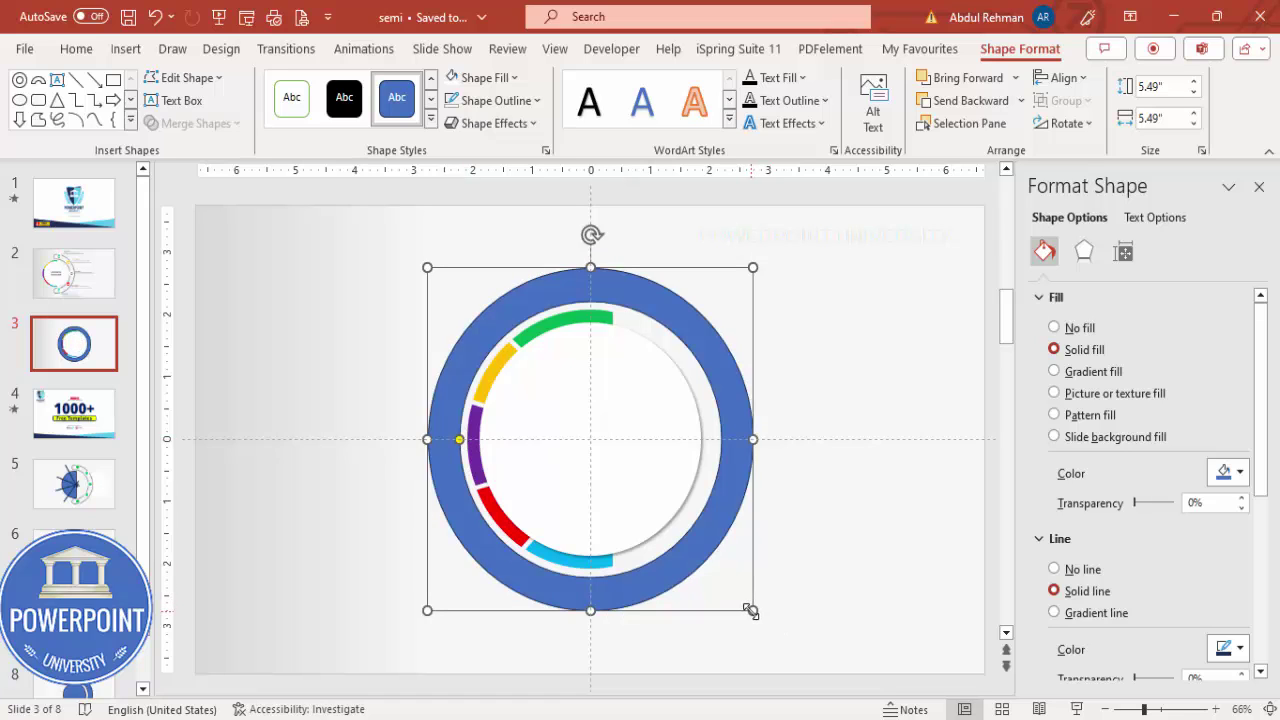
drag(750, 610, 766, 622)
drag(449, 440, 457, 442)
click(821, 284)
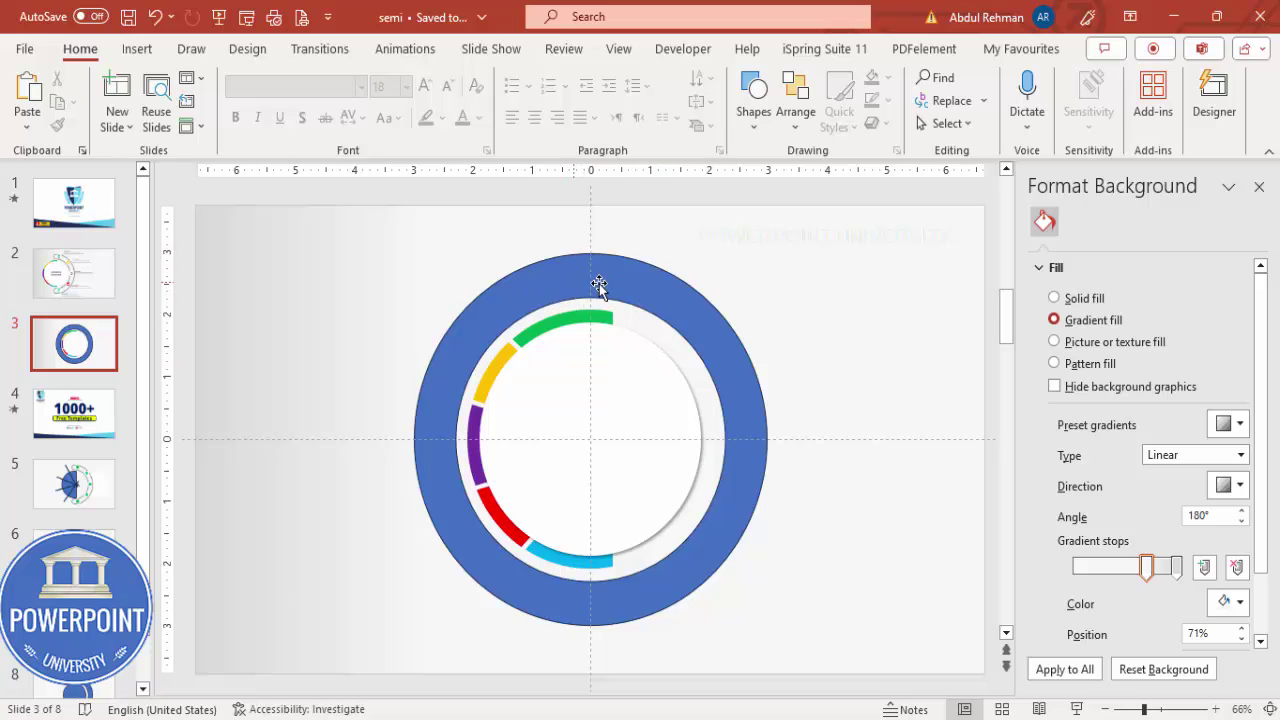
click(136, 49)
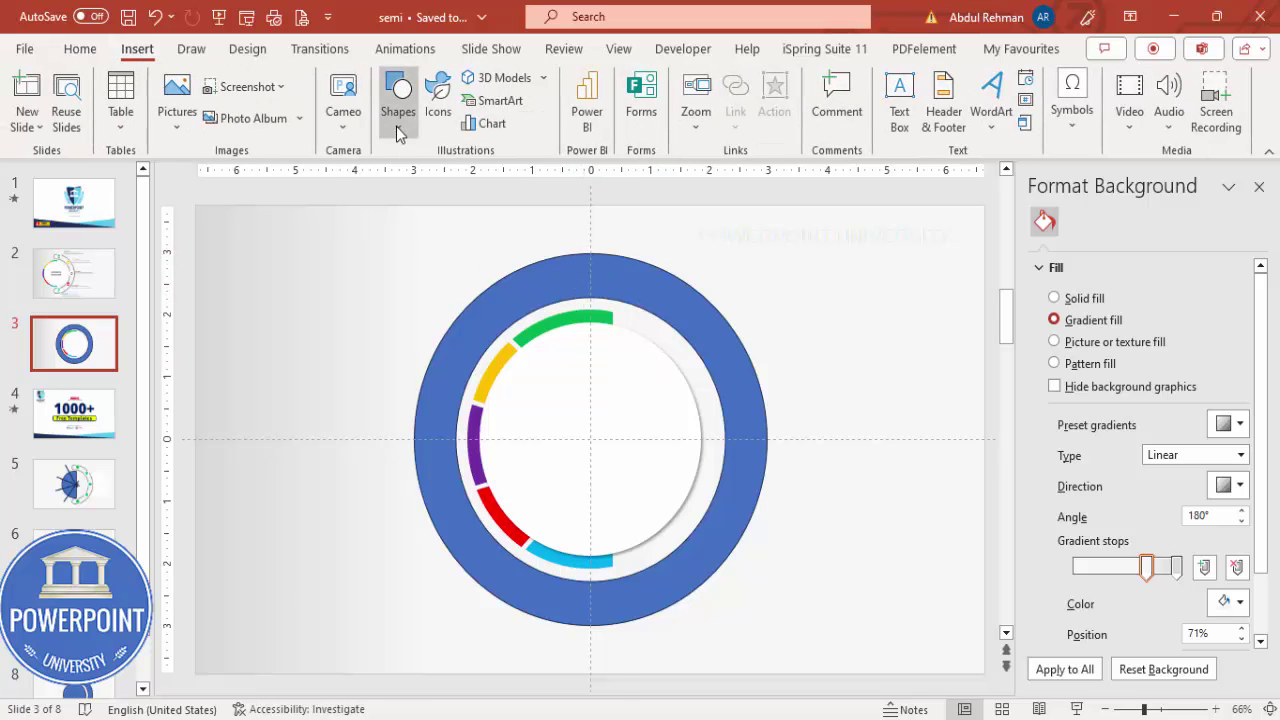
Cover the ring's left half with a rectangle and subtract it, leaving the right half-ring
click(398, 100)
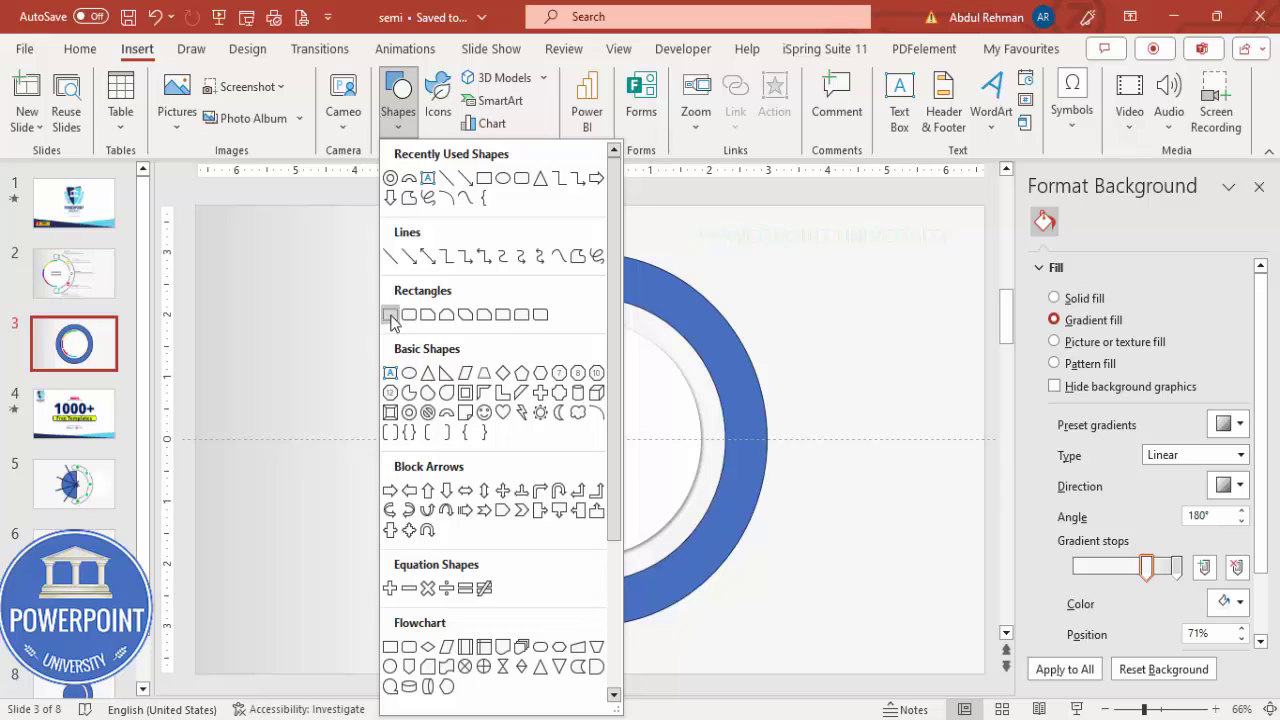
click(391, 318)
drag(286, 234, 590, 659)
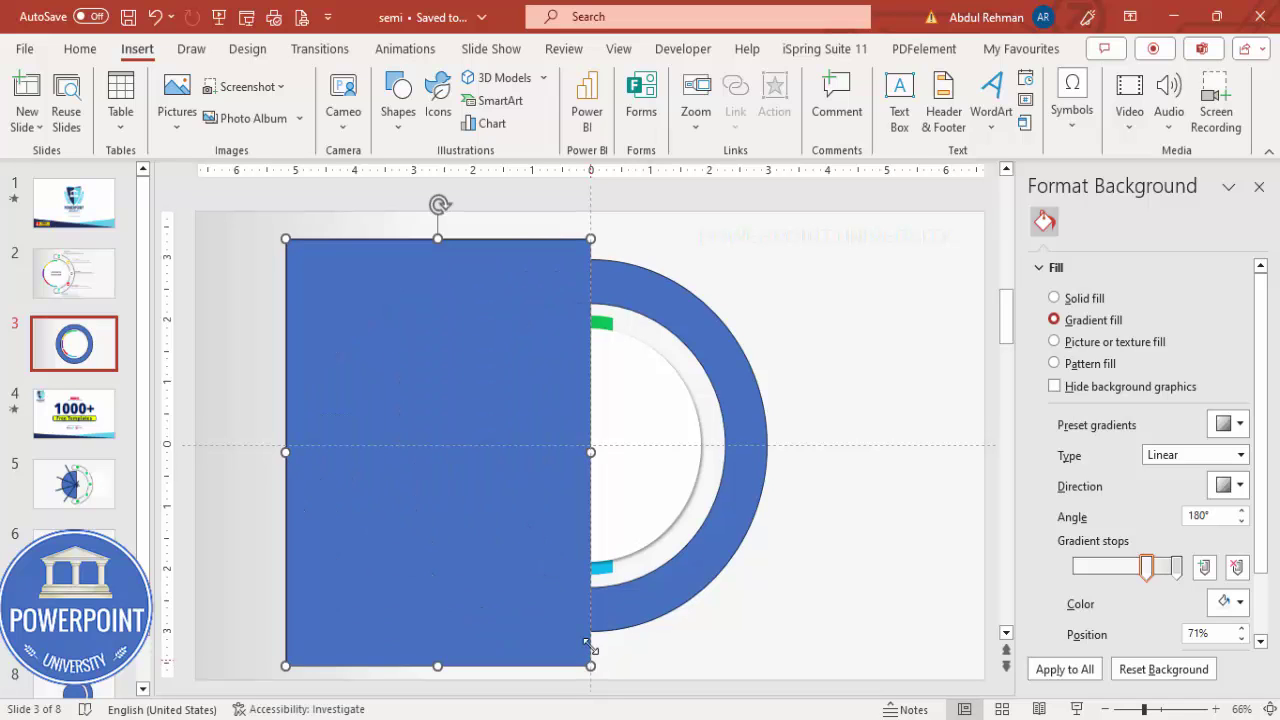
click(670, 290)
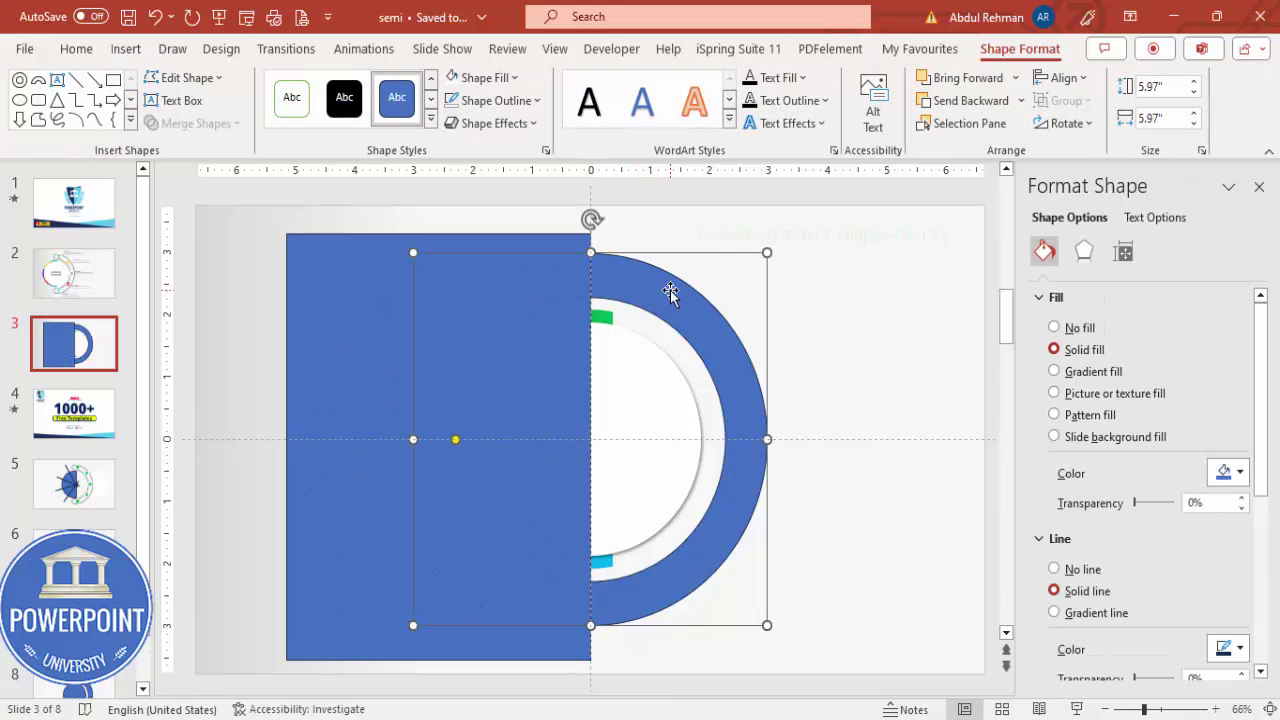
shift+click(323, 257)
click(212, 124)
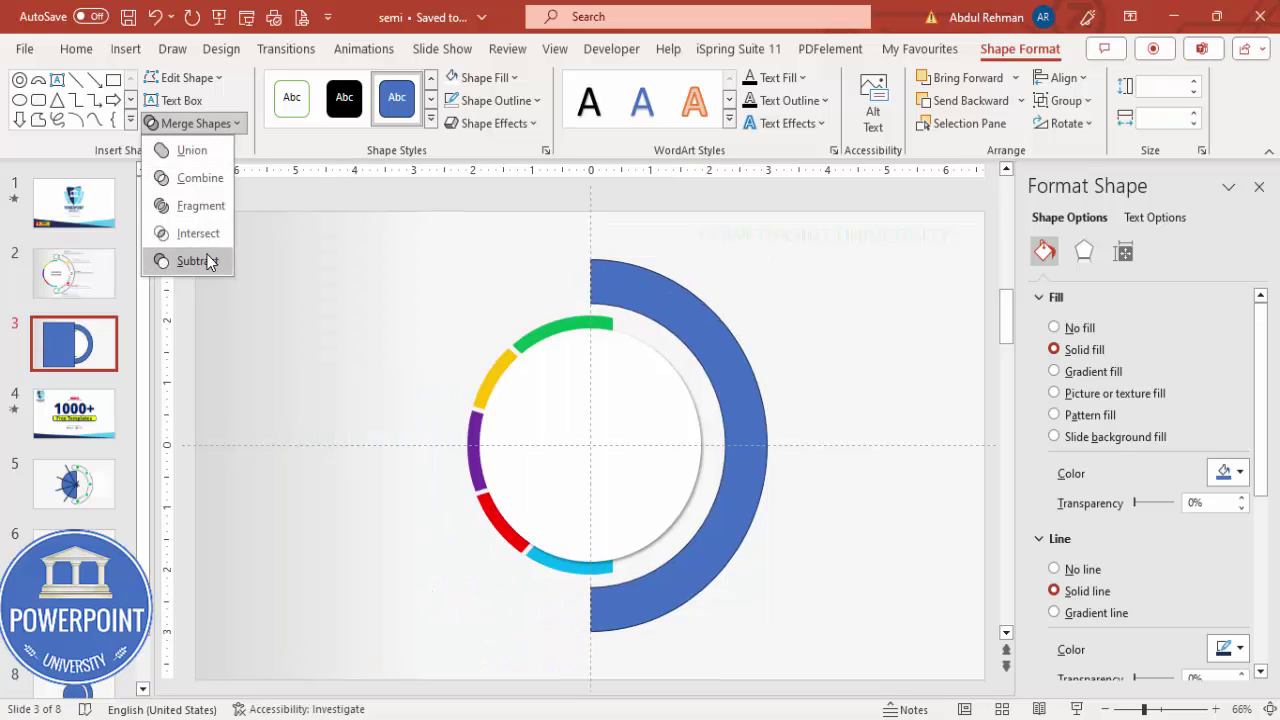
click(207, 258)
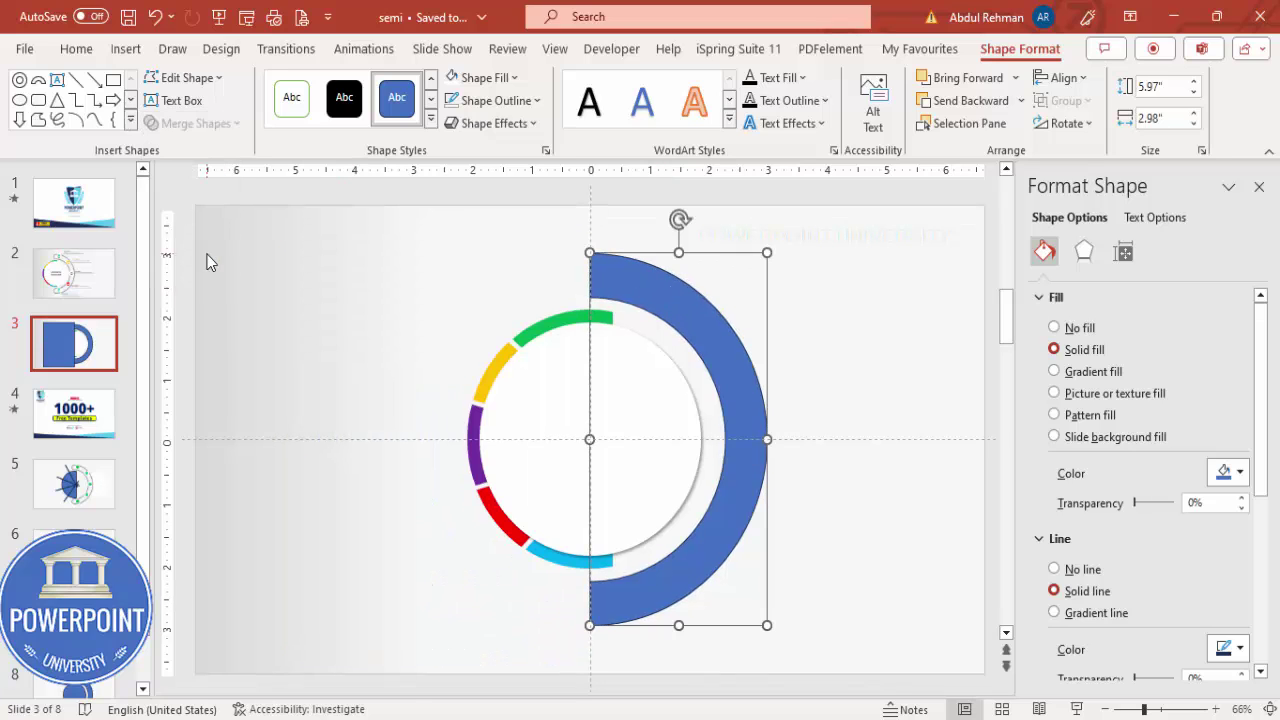
click(792, 289)
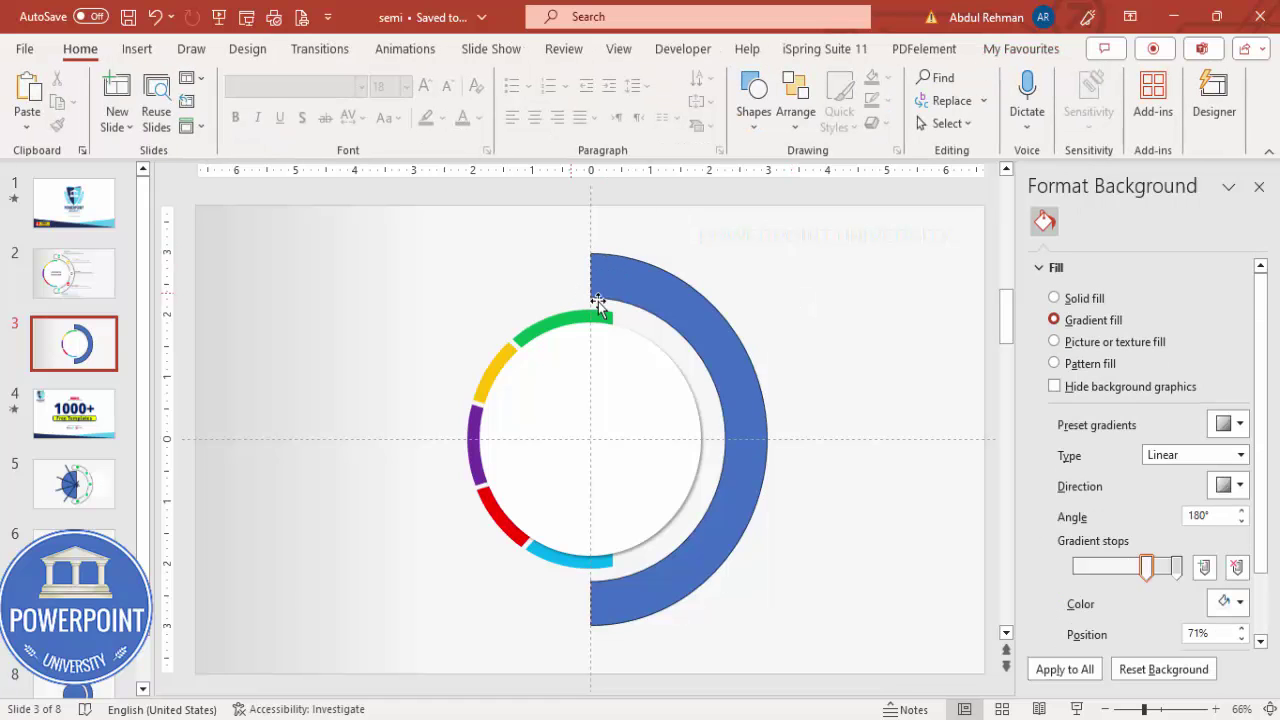
Draw a small circle at the top end of the blue half-ring
click(137, 49)
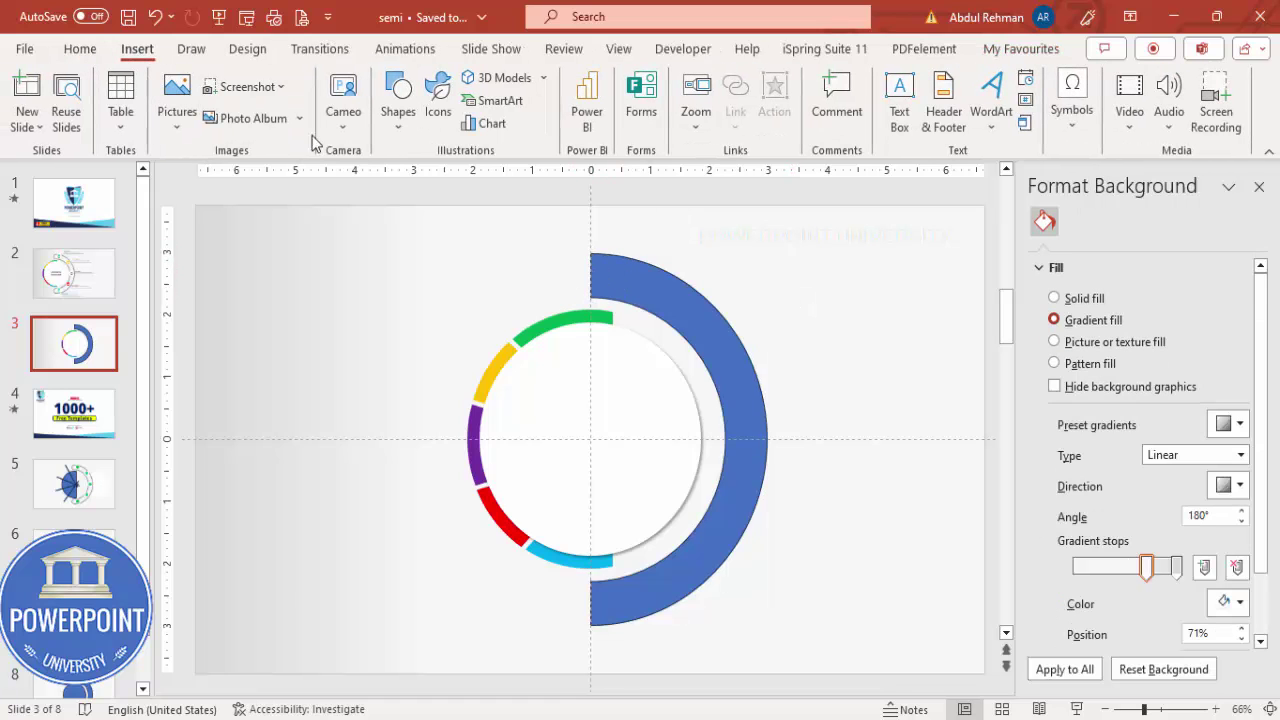
click(399, 100)
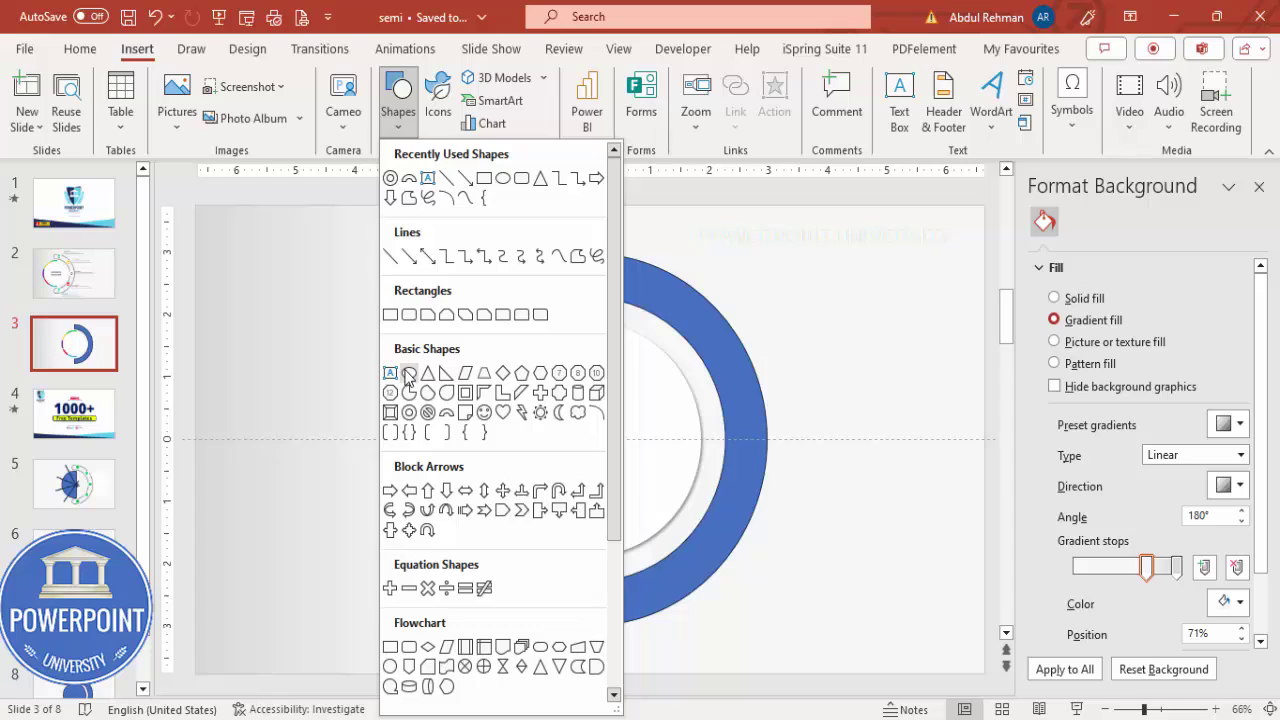
click(408, 376)
mouse_move(582, 259)
mouse_down()
mouse_move(625, 297)
mouse_move(590, 280)
mouse_up()
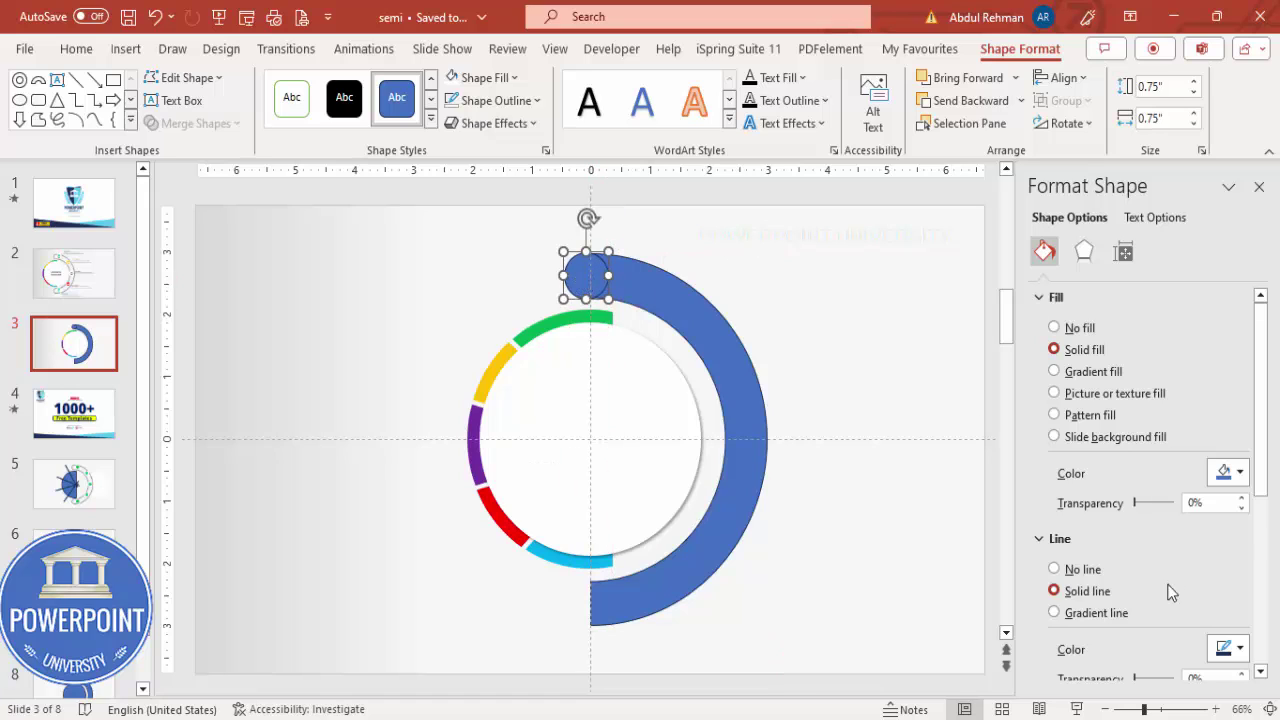
Fill the small circle light green with some transparency and copy it to the bottom end
click(488, 78)
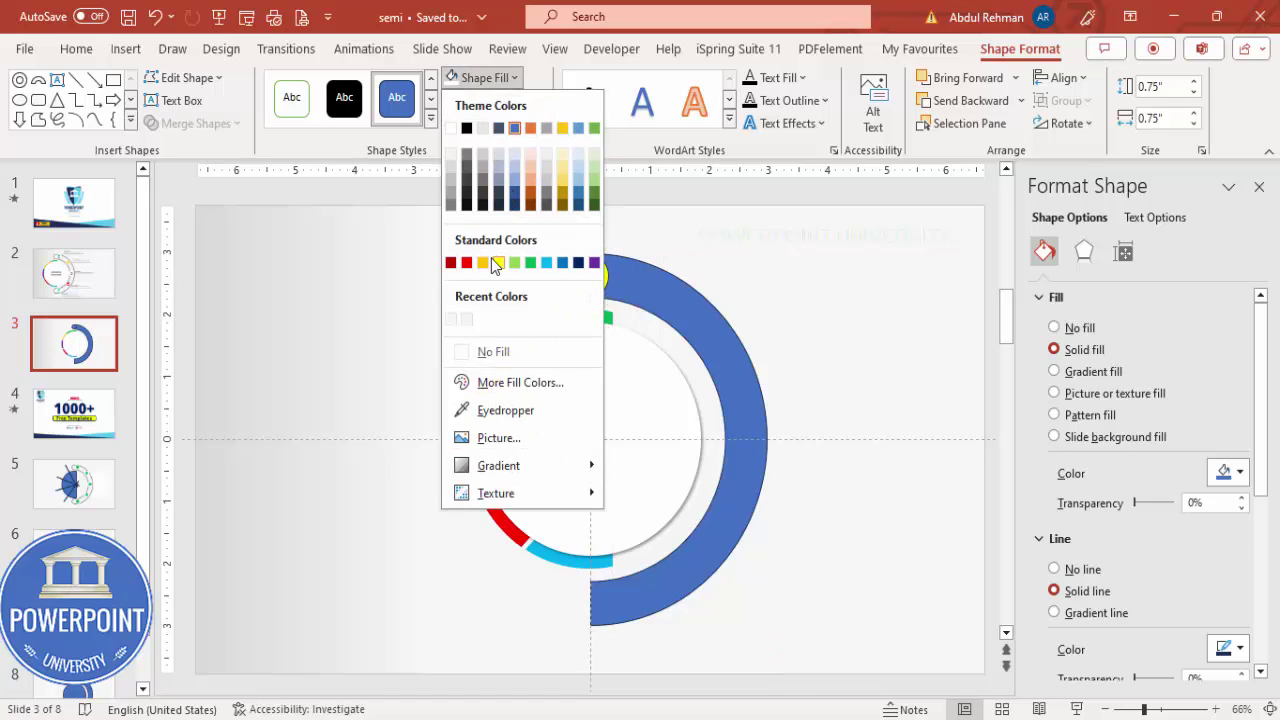
click(513, 263)
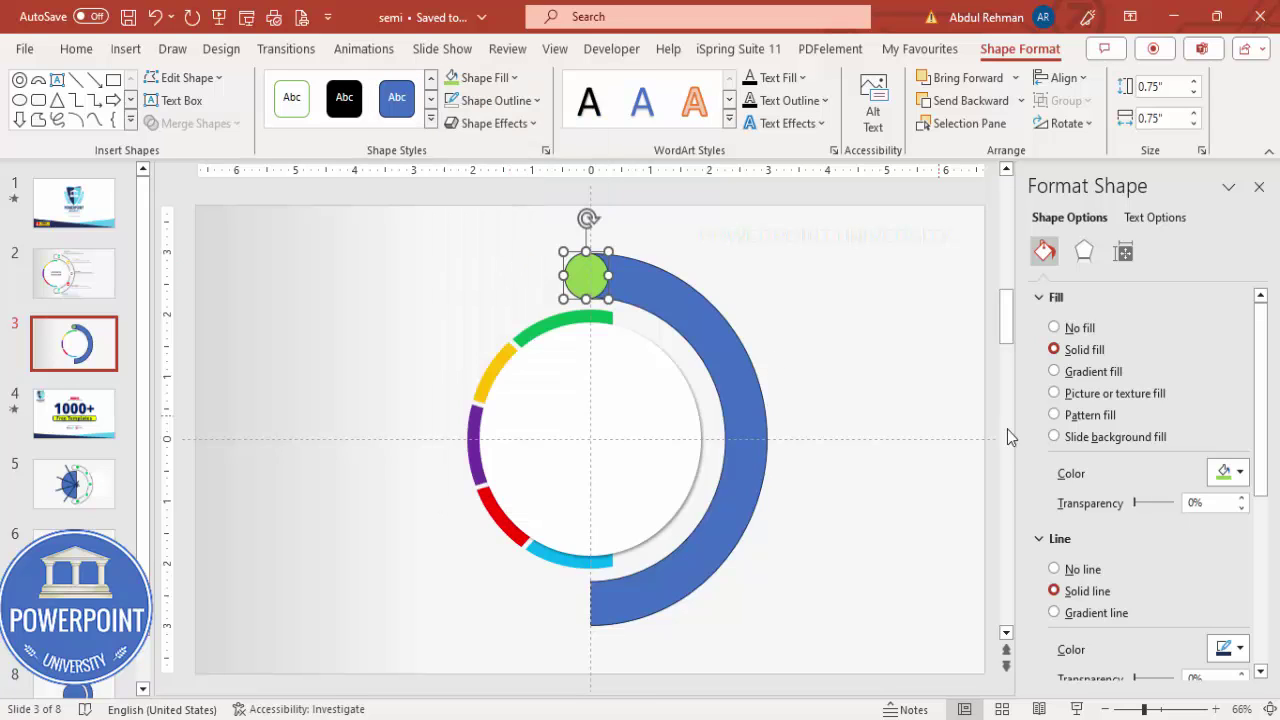
drag(1141, 503, 1149, 501)
click(886, 342)
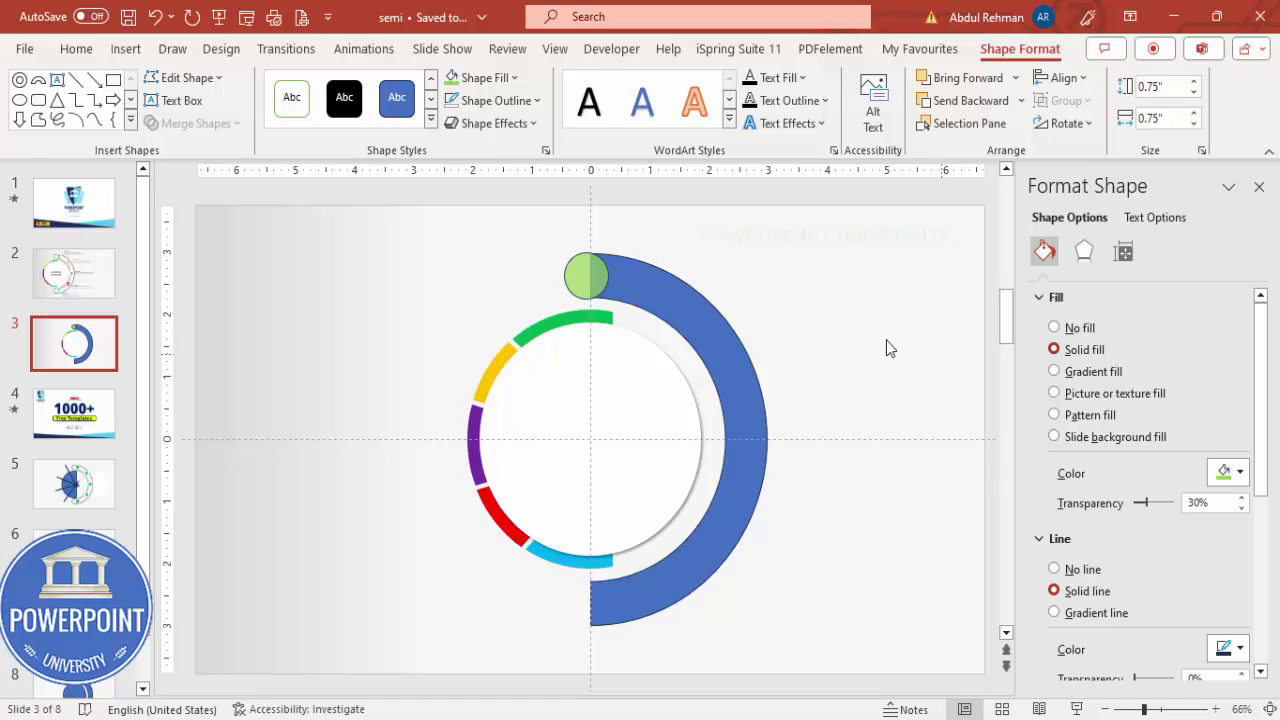
click(600, 292)
click(568, 296)
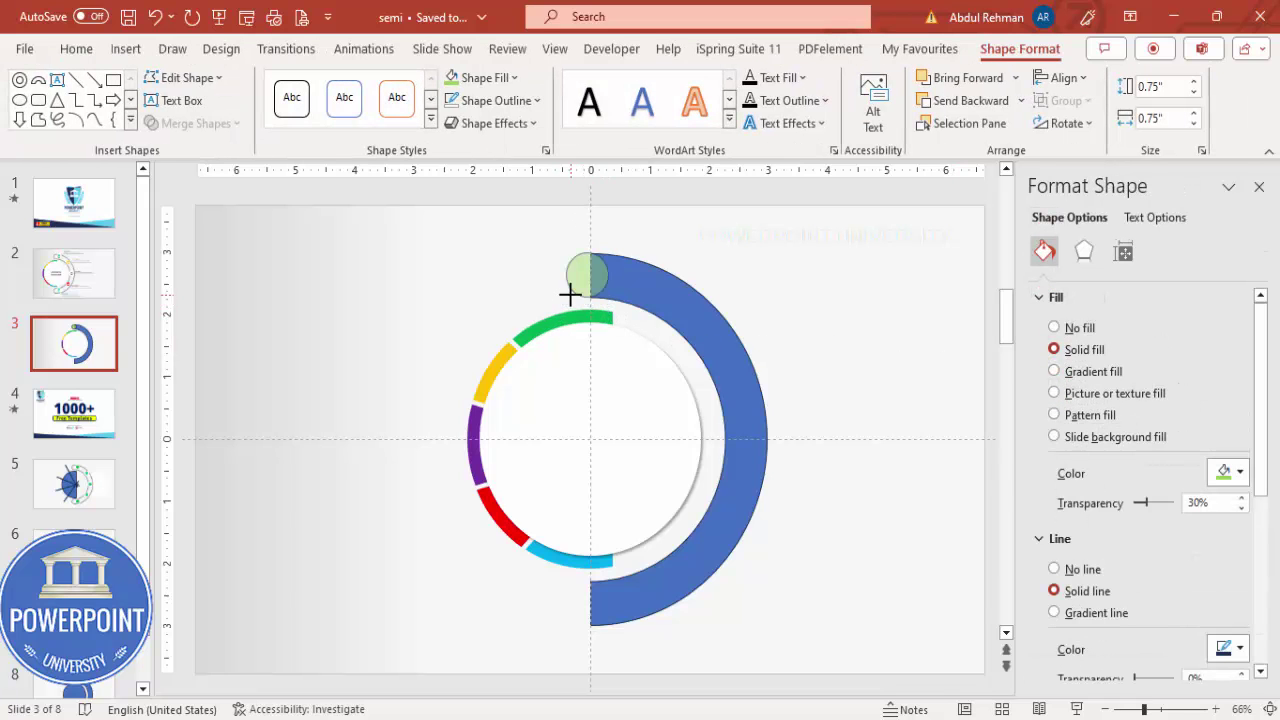
mouse_move(568, 296)
mouse_down()
mouse_move(611, 253)
mouse_move(587, 274)
mouse_move(600, 471)
mouse_move(627, 609)
mouse_up()
Union the blue half-ring with both green circles into one rounded 5.97 × 3.39-inch arc
click(738, 562)
click(657, 300)
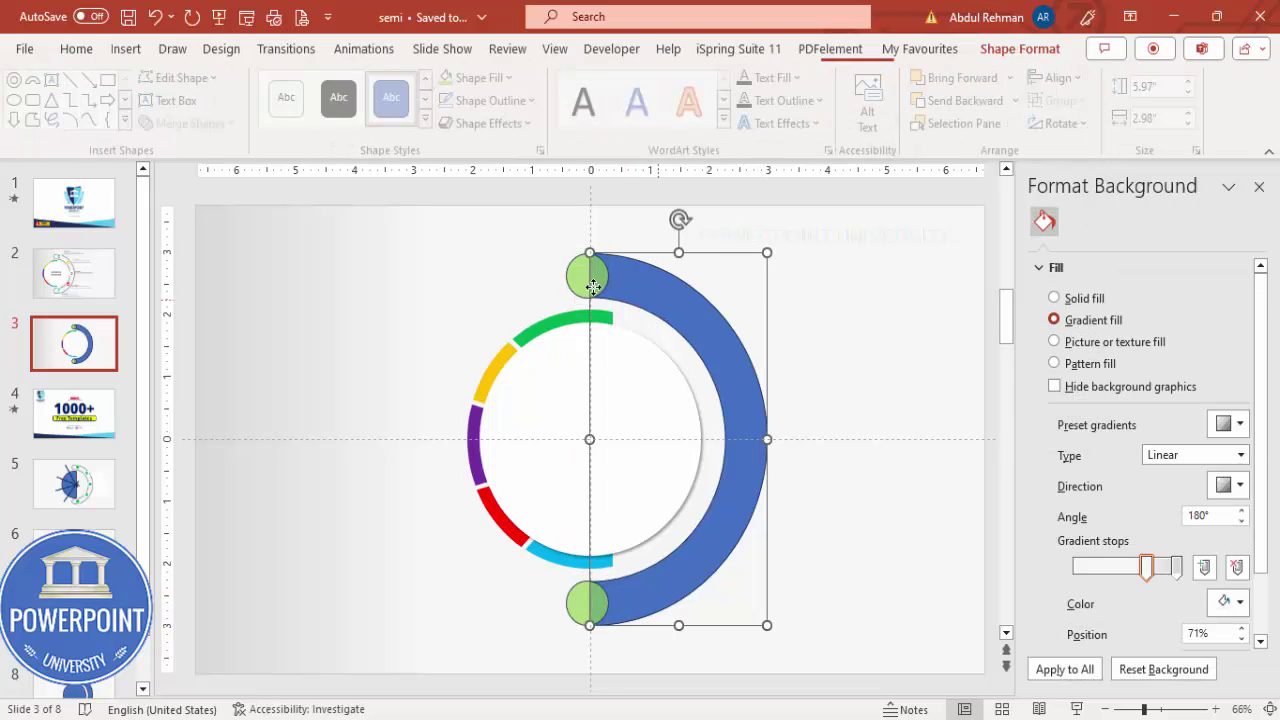
shift+click(575, 275)
shift+click(585, 605)
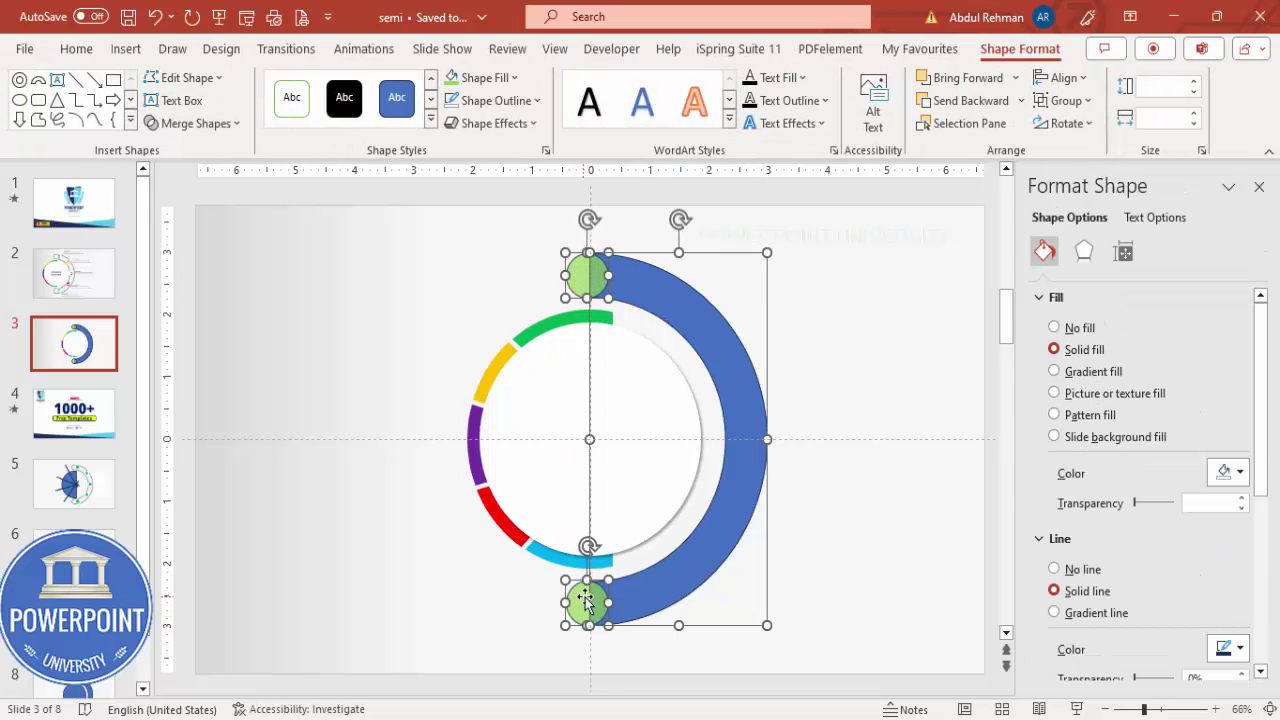
click(195, 123)
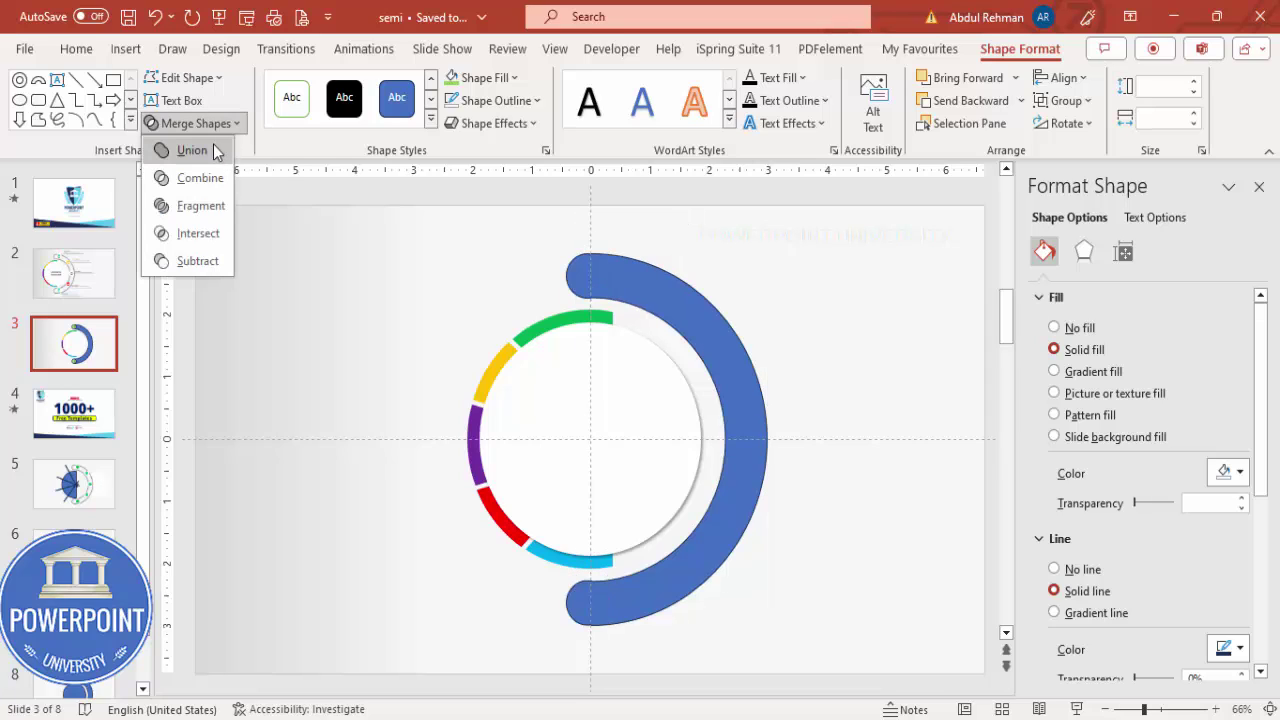
click(192, 150)
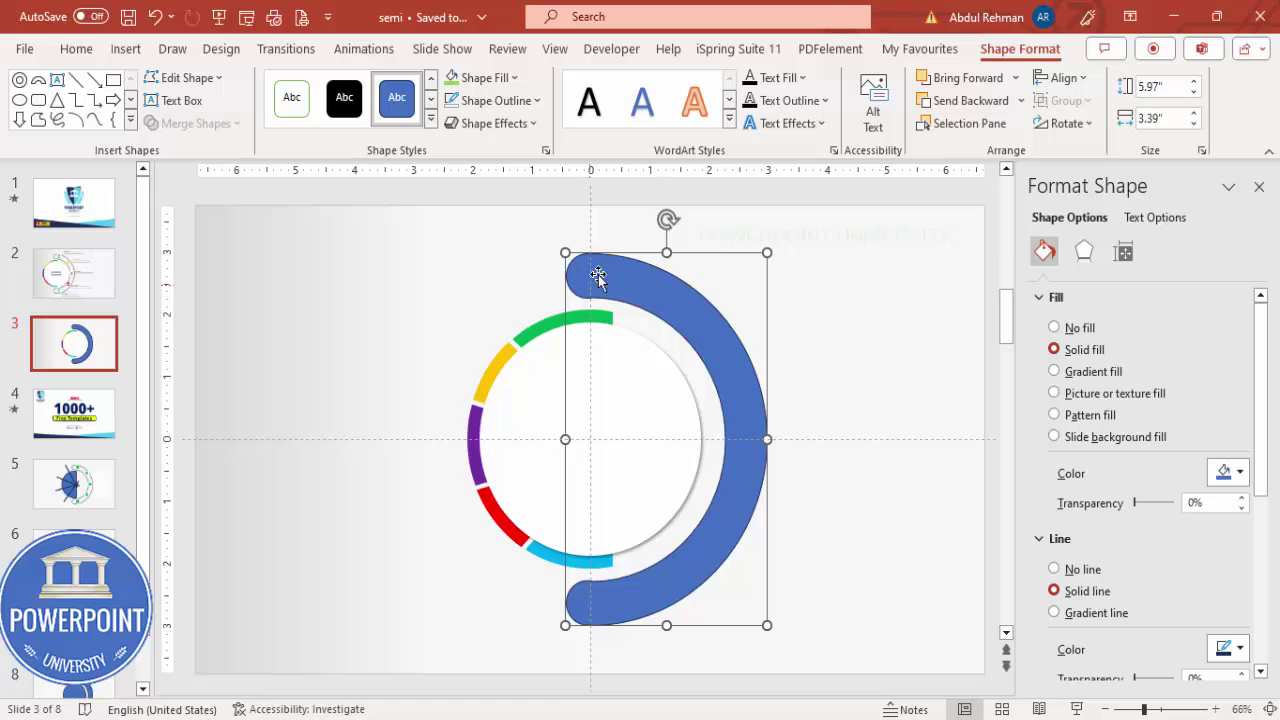
Give the merged arc a White, Background 1, Darker 50% outline and No Fill
click(500, 100)
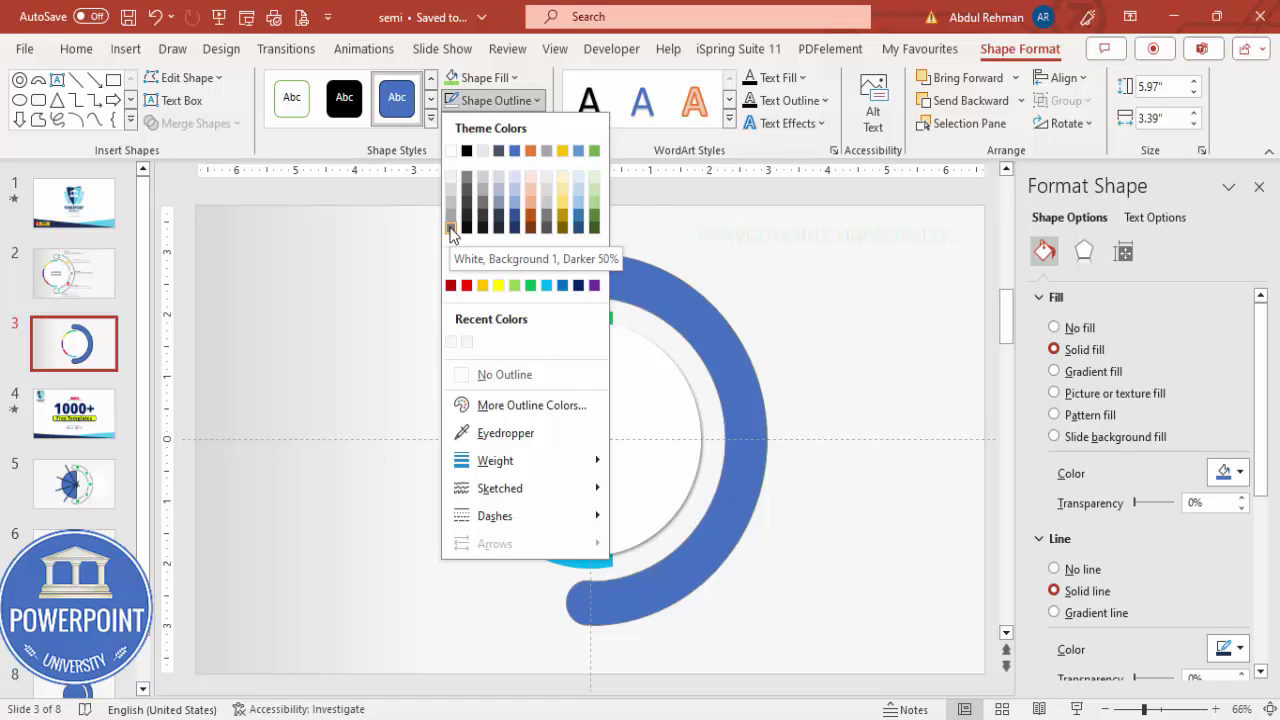
click(451, 230)
click(499, 80)
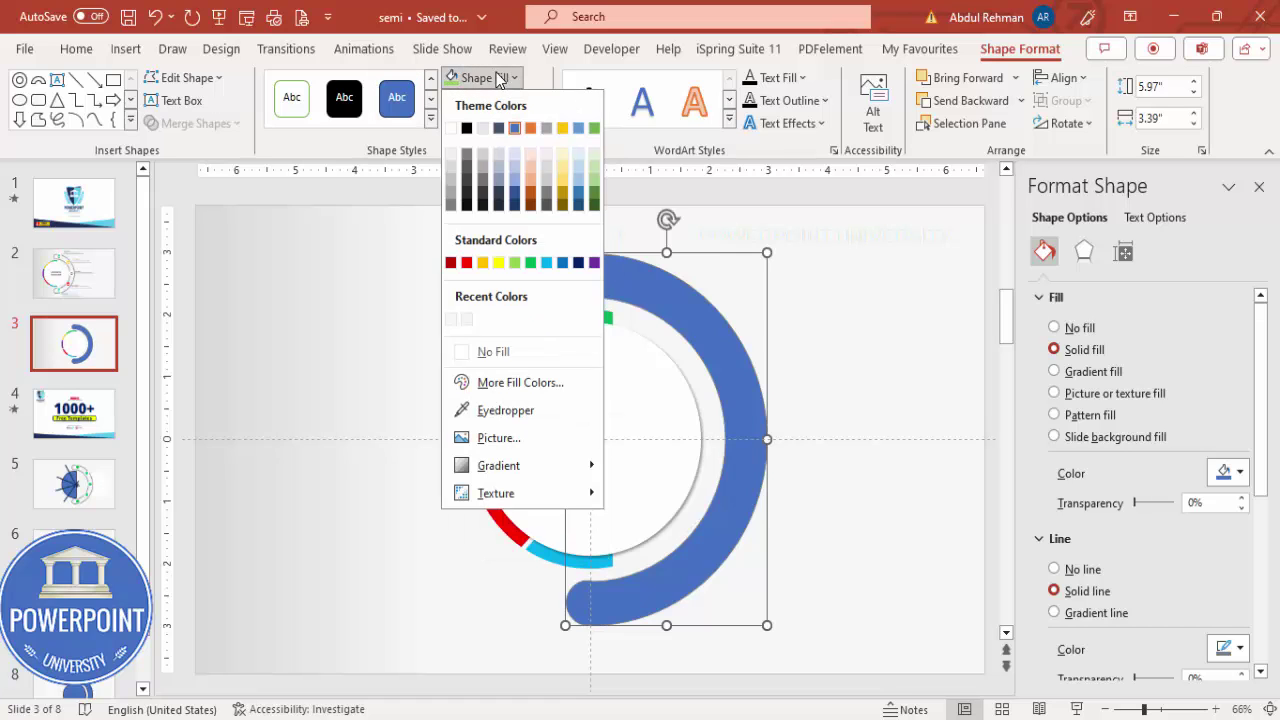
click(521, 355)
click(456, 316)
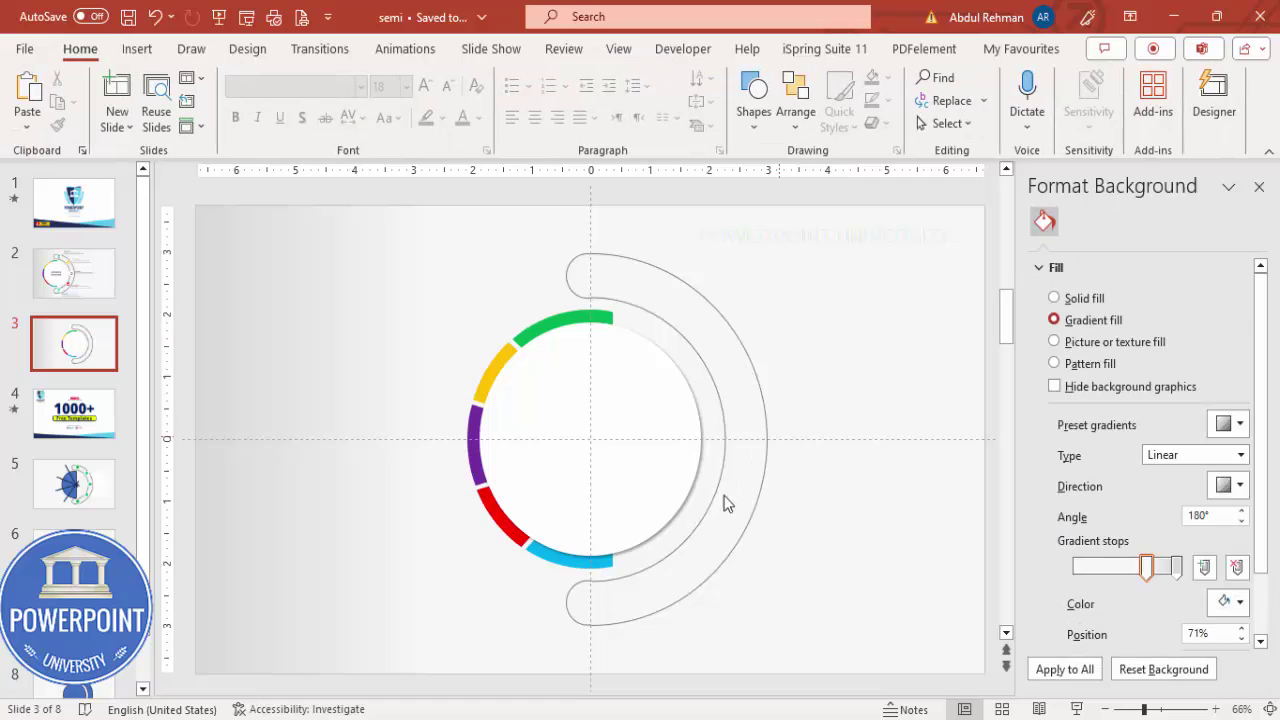